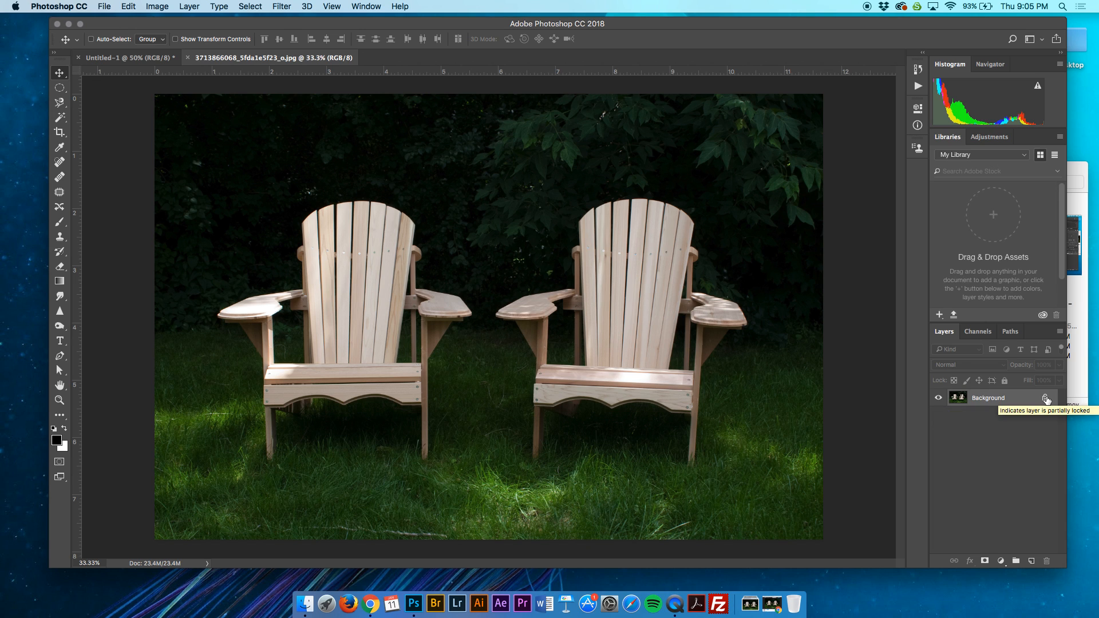
Try to move the locked Background layer and dismiss the offer to convert it to a normal layer
left_click_drag(670, 408, 685, 369)
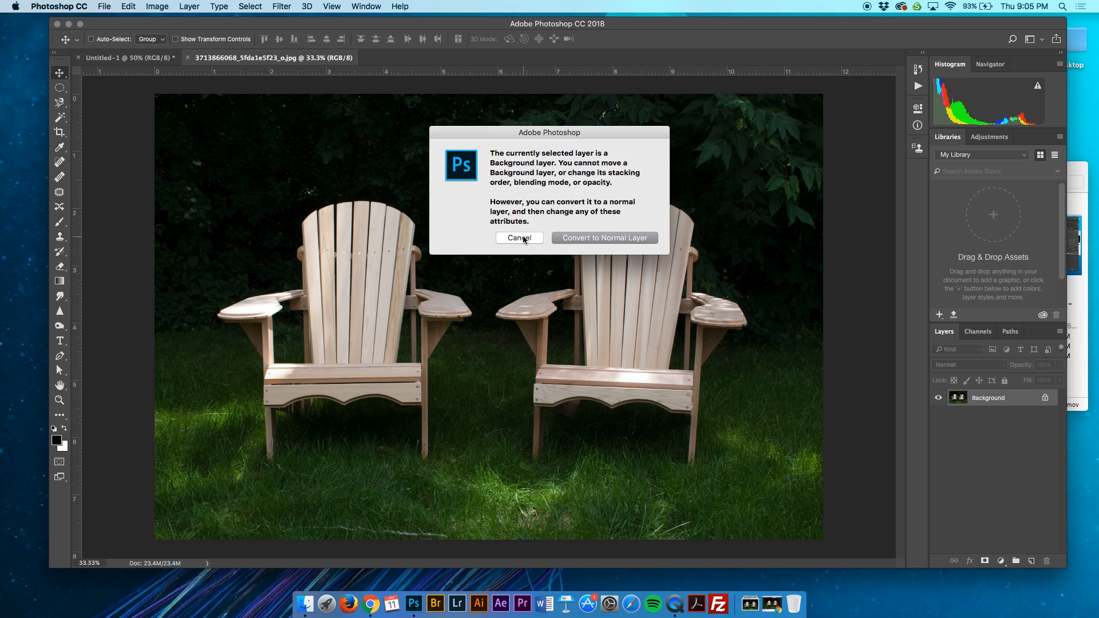
left_click(524, 239)
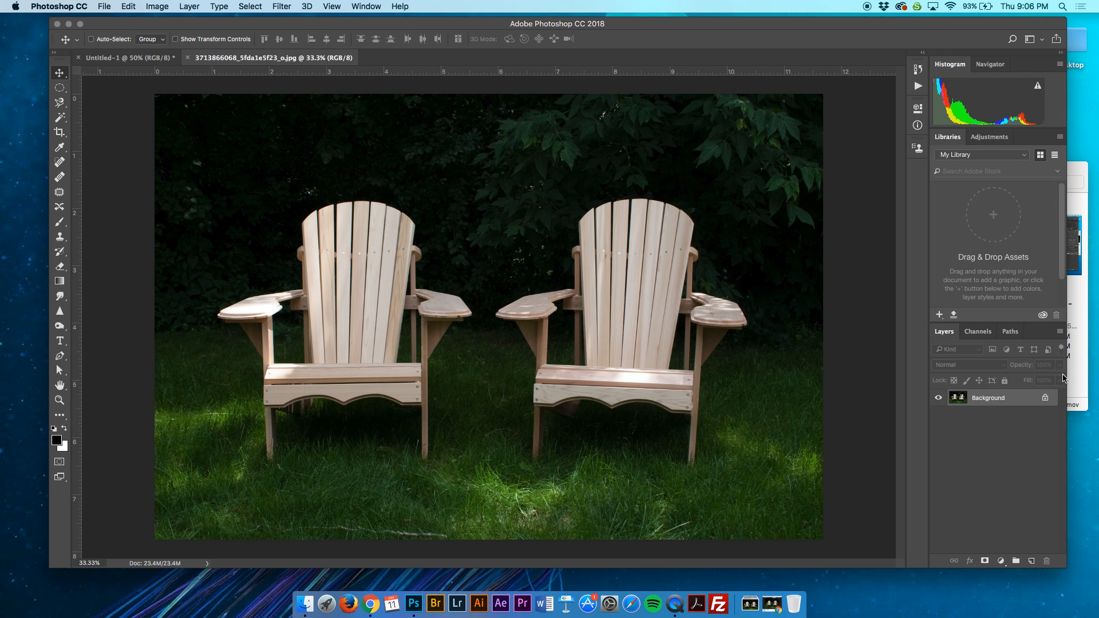
Switch to Finder and preview the three JPG images in the Photoshop folder
left_click(1087, 389)
left_click(924, 210)
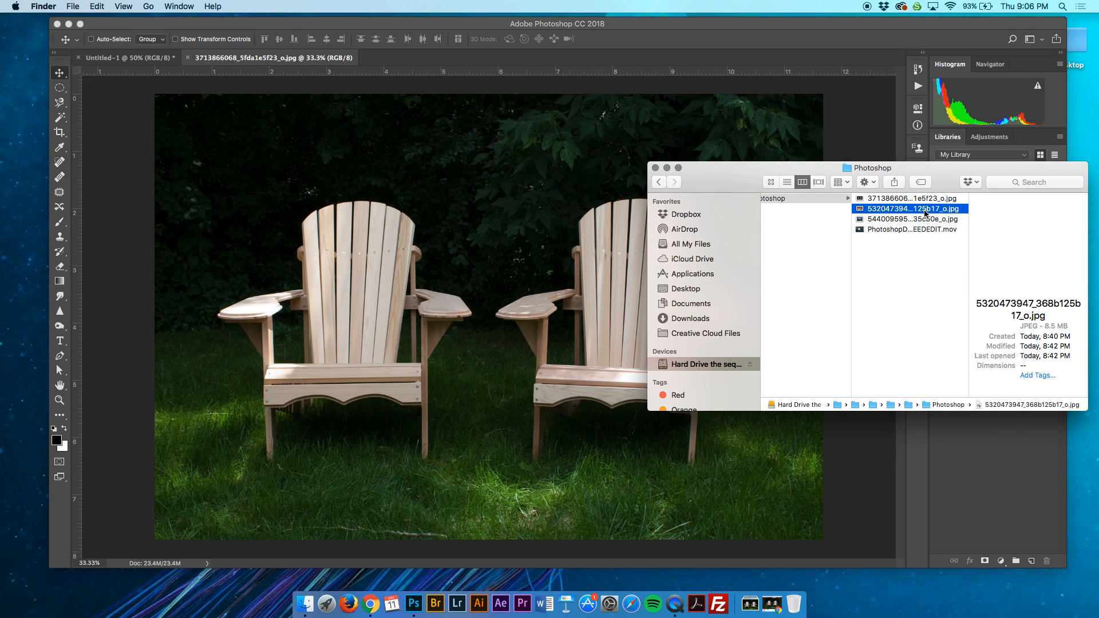
left_click(923, 200)
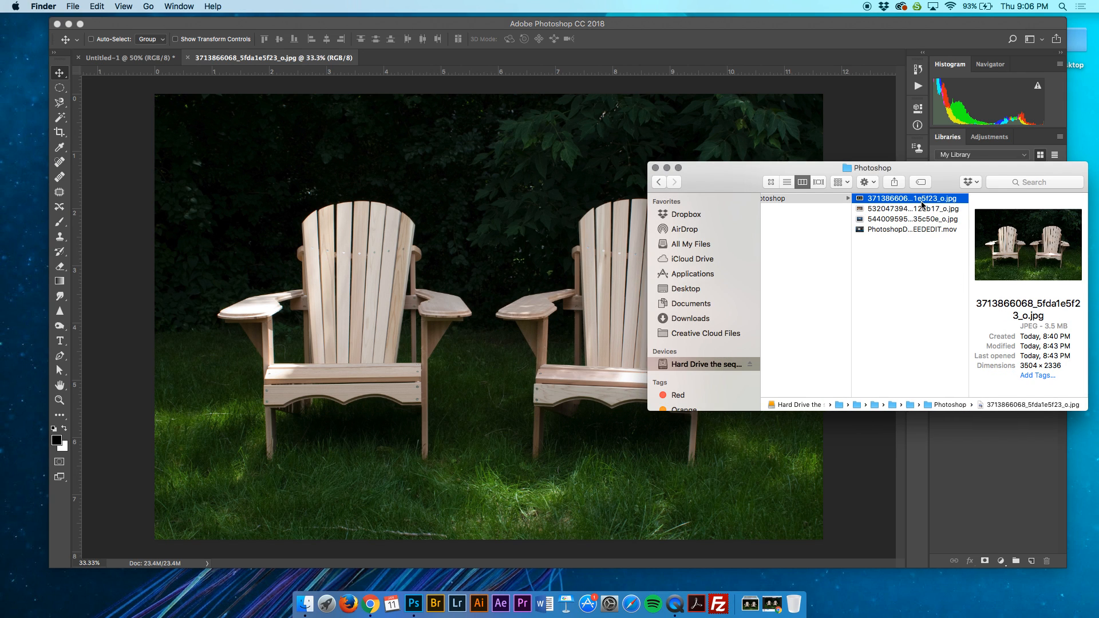
left_click(923, 209)
left_click(923, 219)
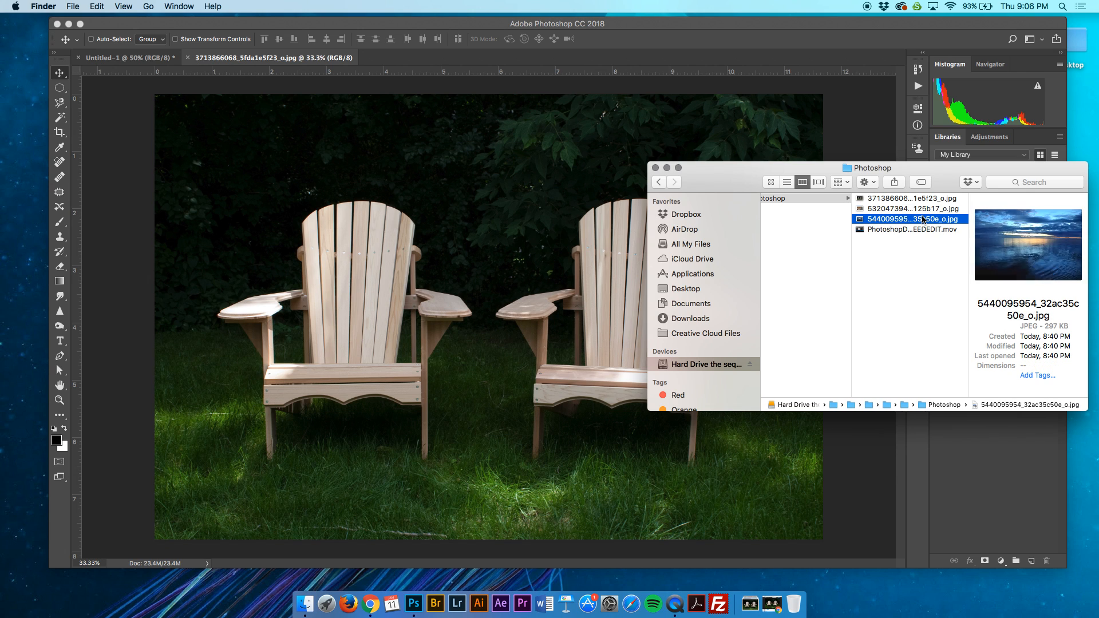
left_click_drag(948, 182, 1011, 332)
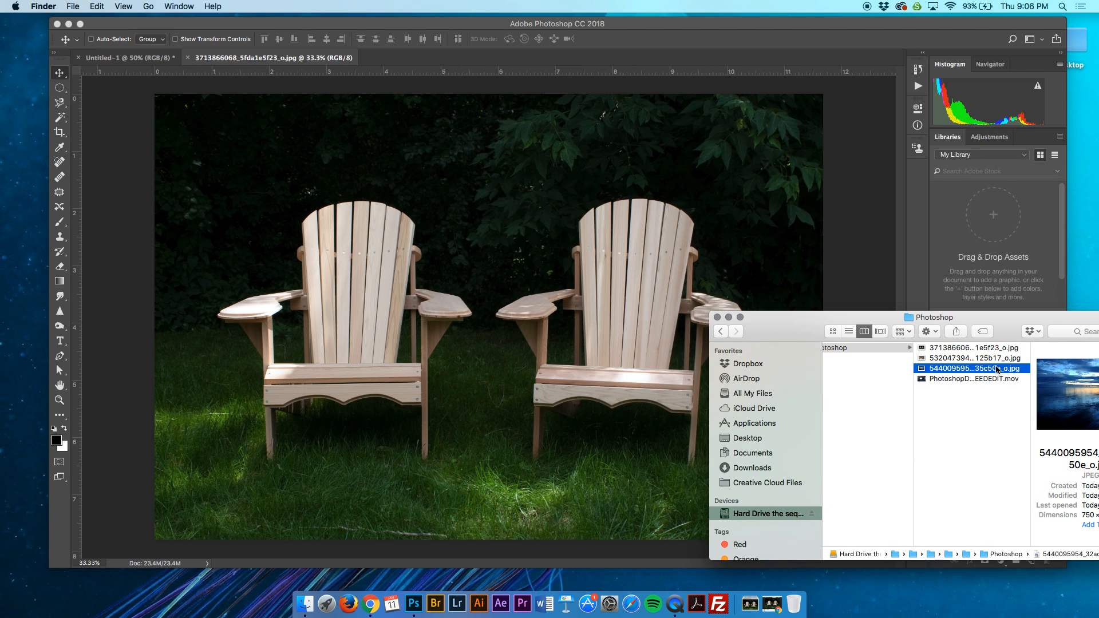
left_click_drag(996, 367, 829, 343)
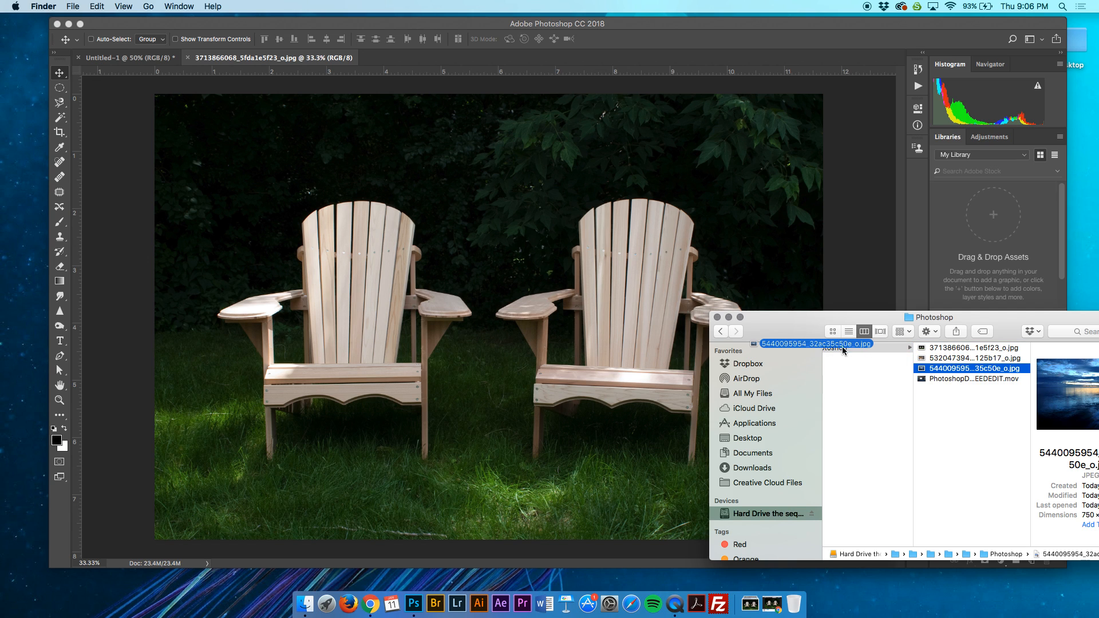
left_click_drag(997, 370, 941, 373)
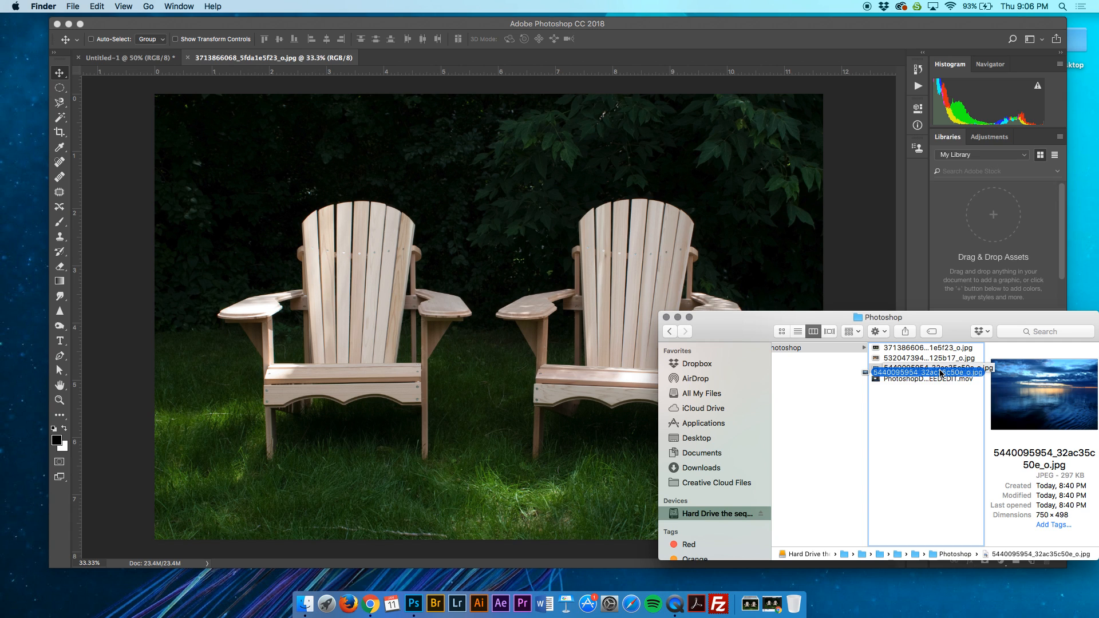
left_click_drag(941, 373, 488, 251)
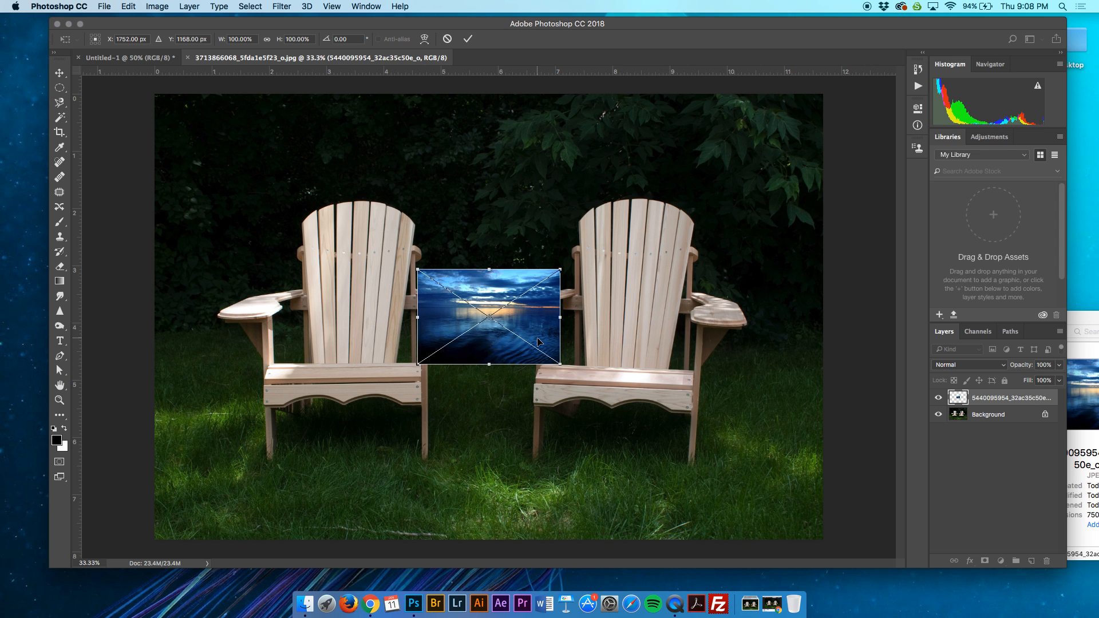
Position the placed sunset image between the two chair backs at X 1752 px, Y 873 px, and commit the placement
left_click_drag(531, 326, 704, 204)
left_click_drag(550, 243, 385, 377)
left_click_drag(443, 327, 525, 271)
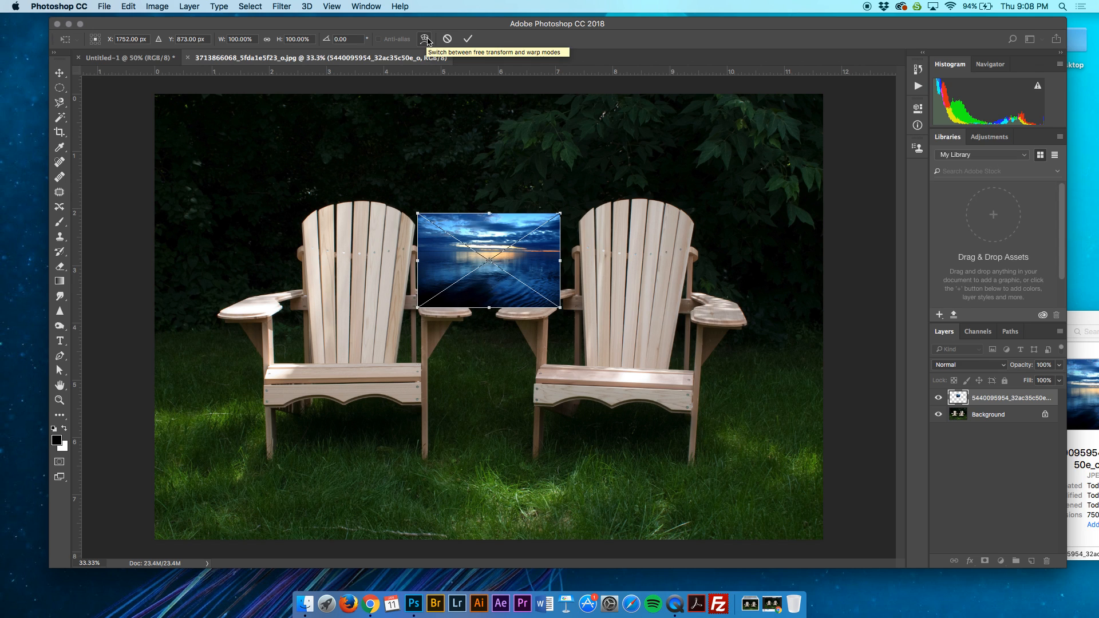
left_click(469, 39)
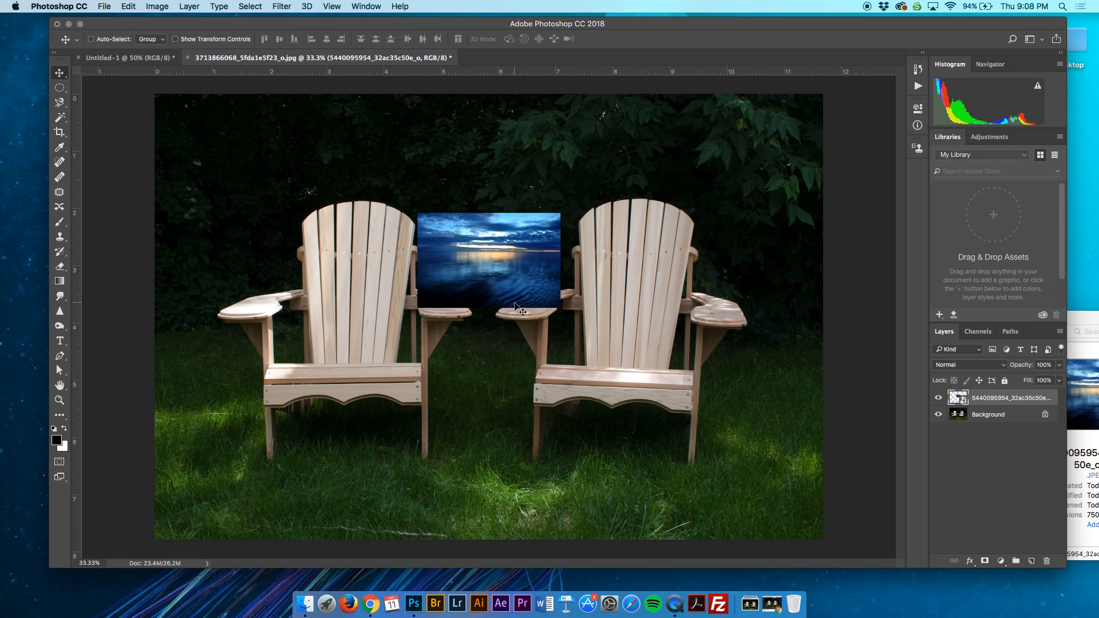
Move the sunset image slightly lower between the two chairs, keeping it horizontally centred
left_click_drag(541, 286, 505, 285)
left_click(367, 4)
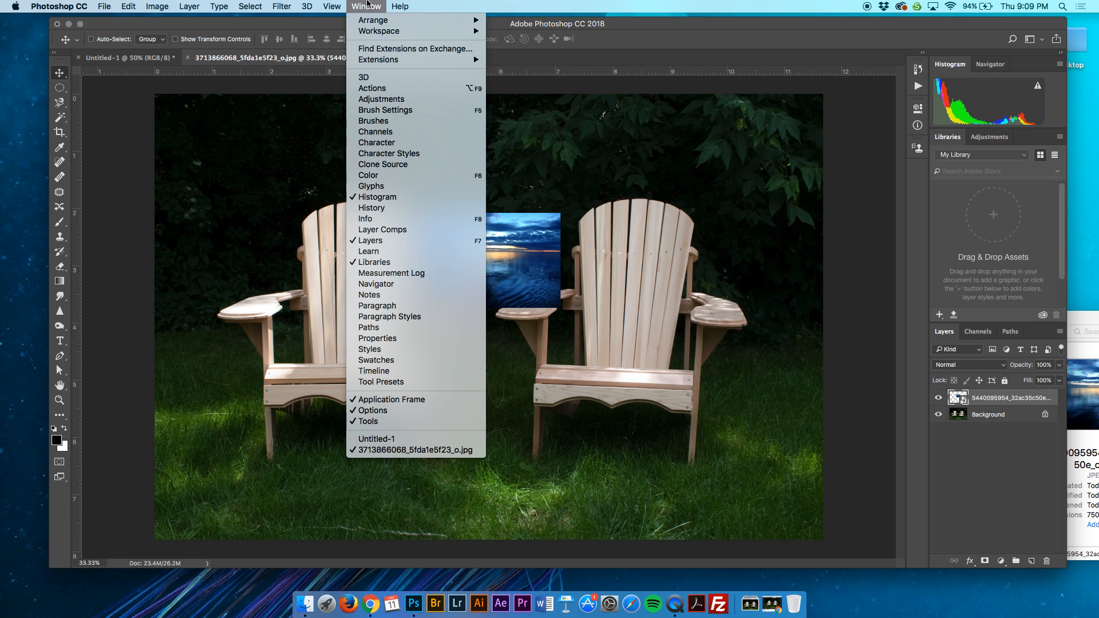
mouse_move(335, 6)
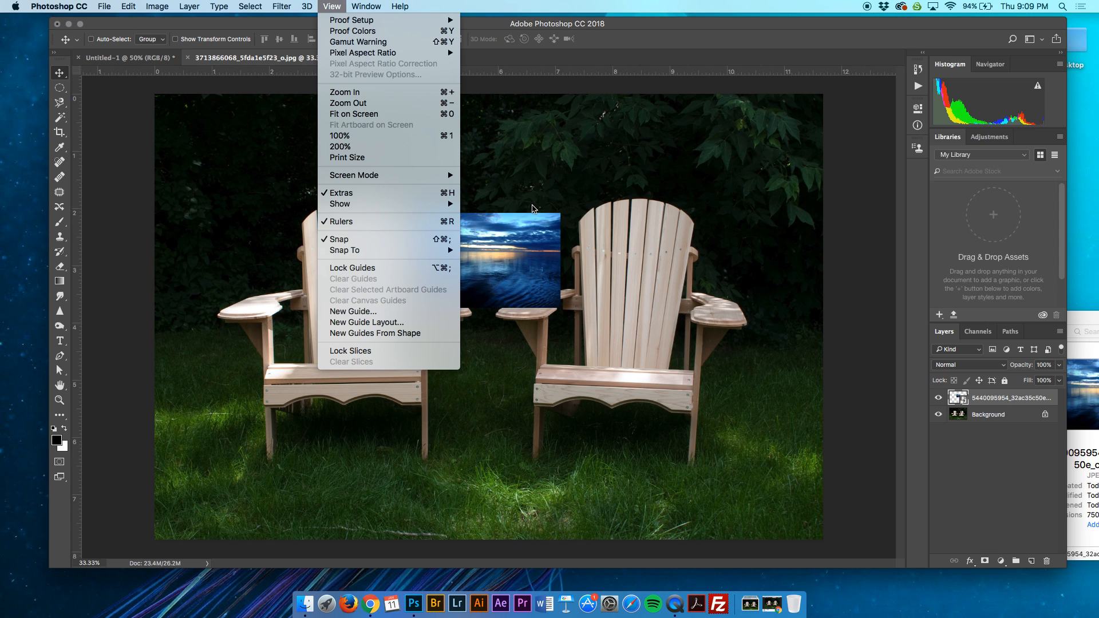
left_click(506, 243)
mouse_move(498, 246)
left_mouse_down()
mouse_move(569, 246)
mouse_move(473, 246)
mouse_move(466, 226)
mouse_move(414, 246)
mouse_move(424, 247)
mouse_move(309, 251)
mouse_move(489, 250)
mouse_move(496, 271)
mouse_move(513, 274)
mouse_move(499, 272)
mouse_move(498, 255)
left_mouse_up()
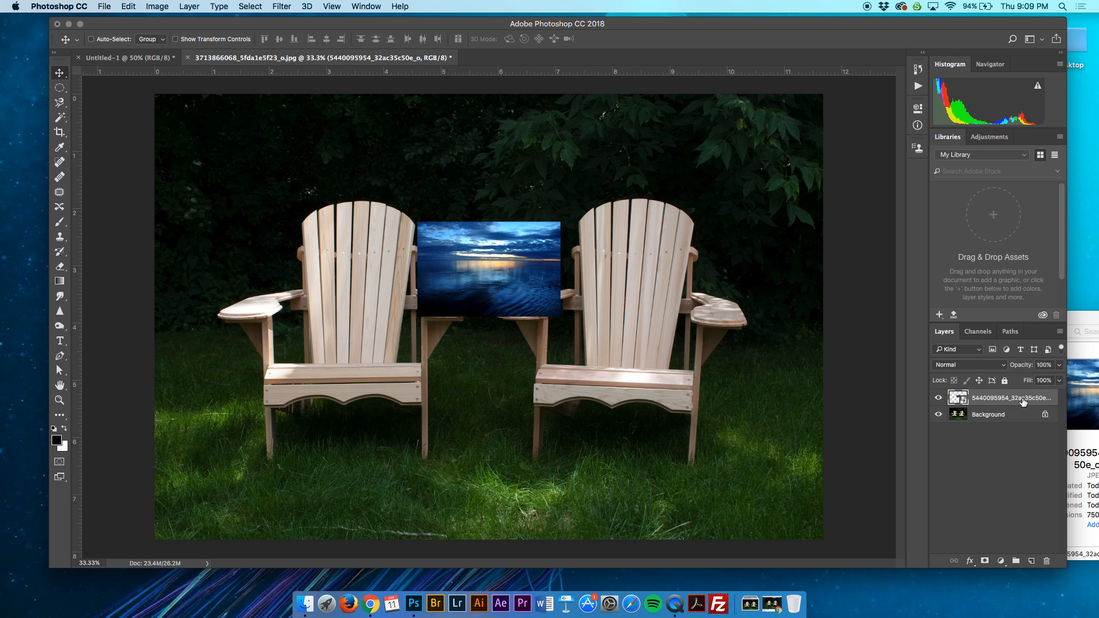
left_click(1086, 457)
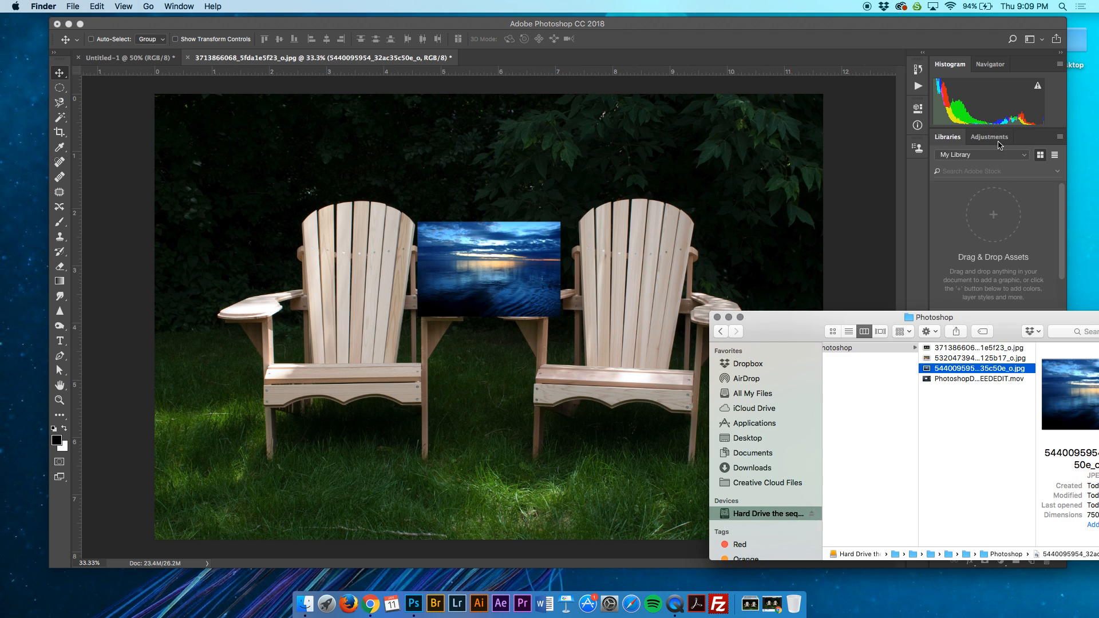
left_click(949, 51)
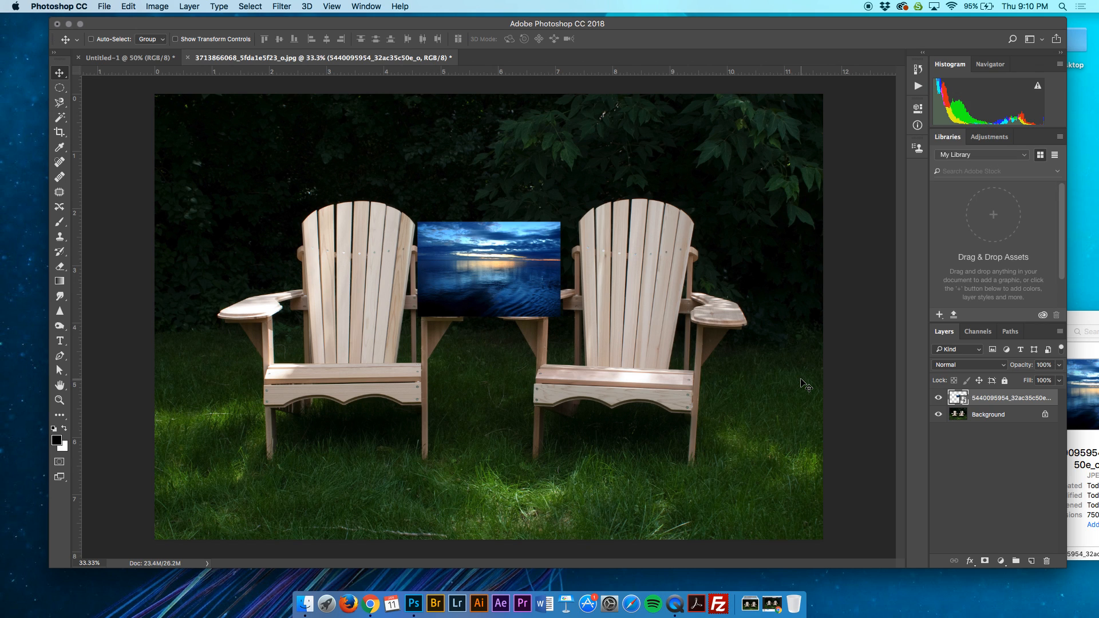
Toggle the sunset layer's visibility off and on to compare the photo with and without it
left_click(937, 399)
left_click(937, 399)
left_click(937, 400)
left_click(937, 400)
left_click(937, 399)
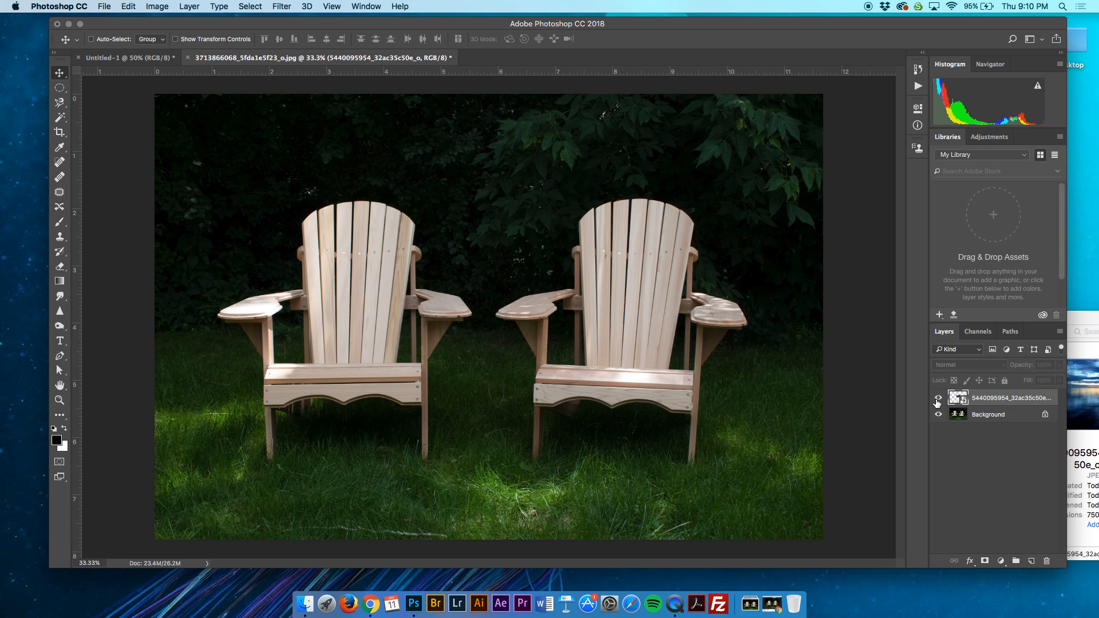
left_click(937, 400)
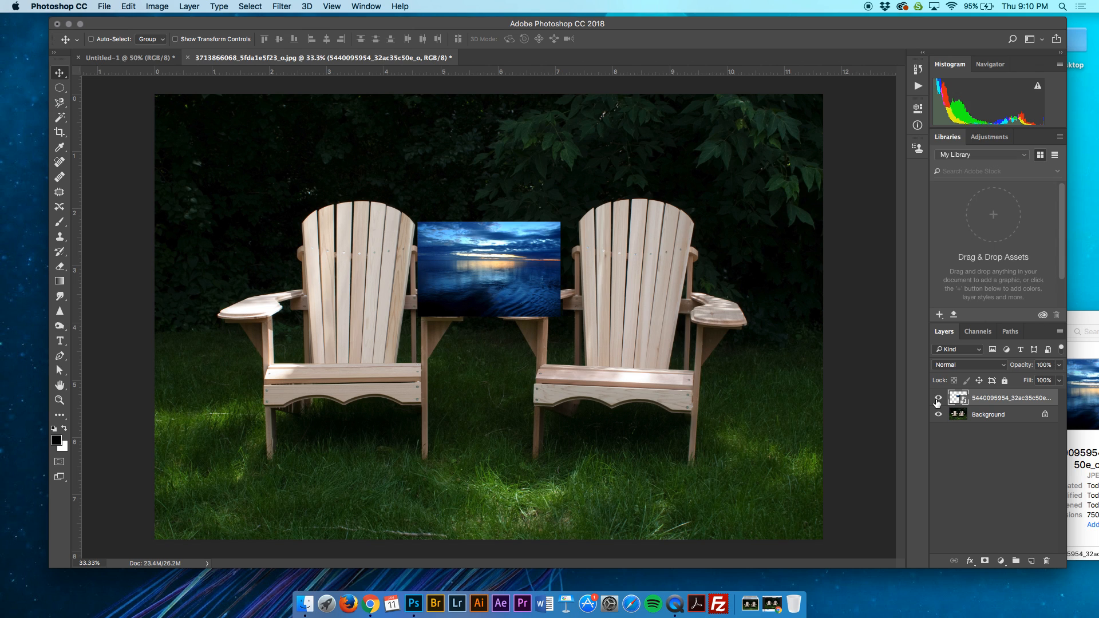
Try out the Opacity and Fill sliders of the sunset layer, leaving both at 100%
left_click(1058, 368)
left_click_drag(1039, 383, 1063, 387)
left_click(1060, 384)
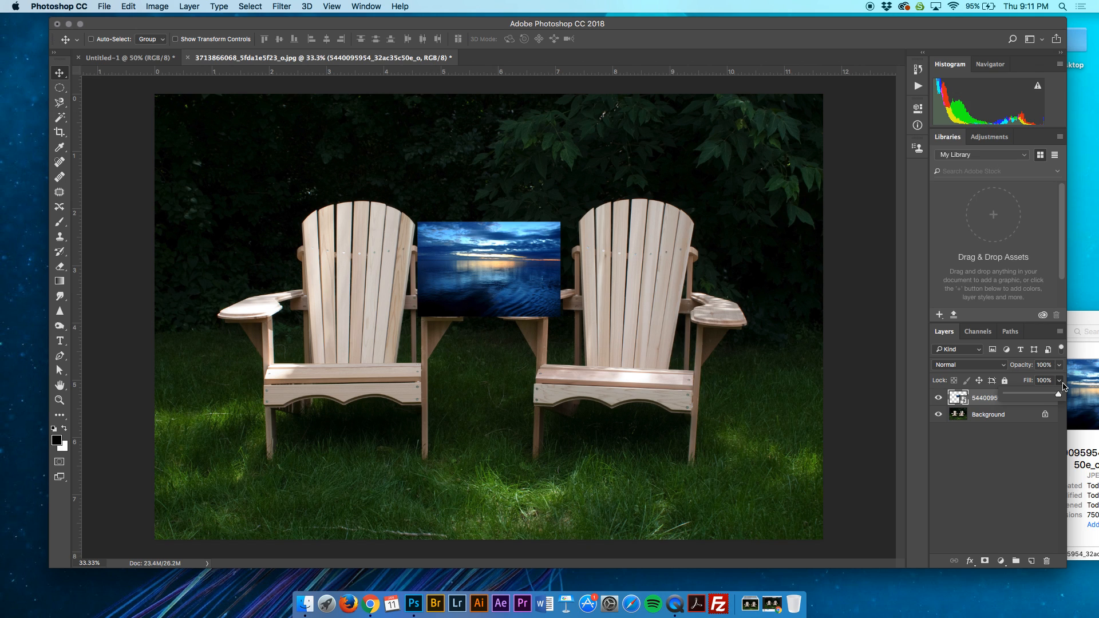
left_click(1063, 387)
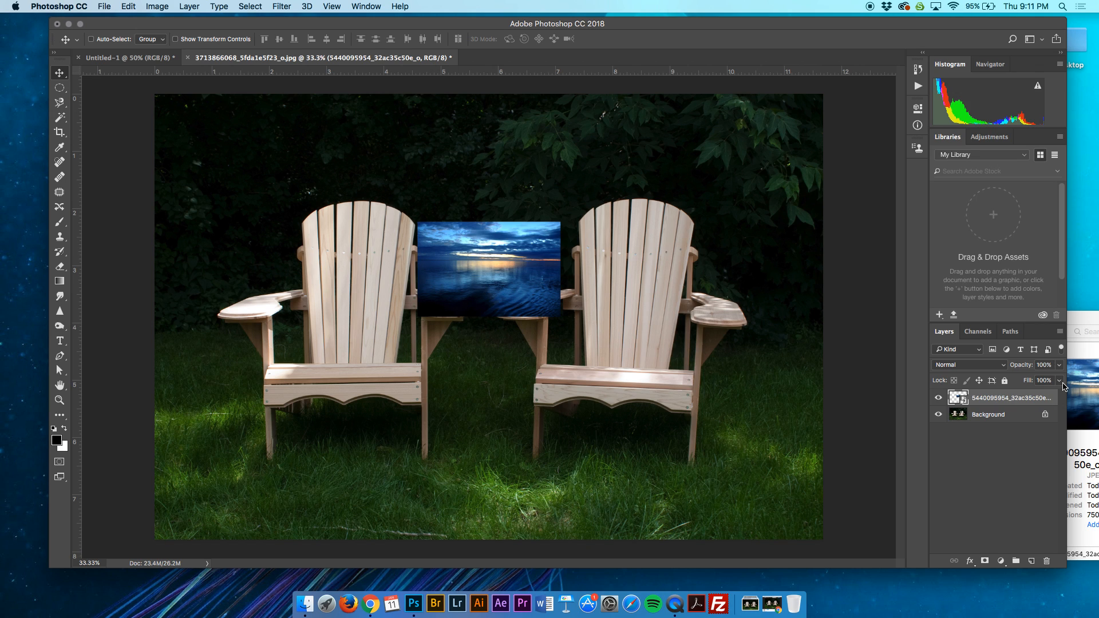
Try darkening blend modes on the sunset layer, ending with Linear Burn
left_click(1005, 367)
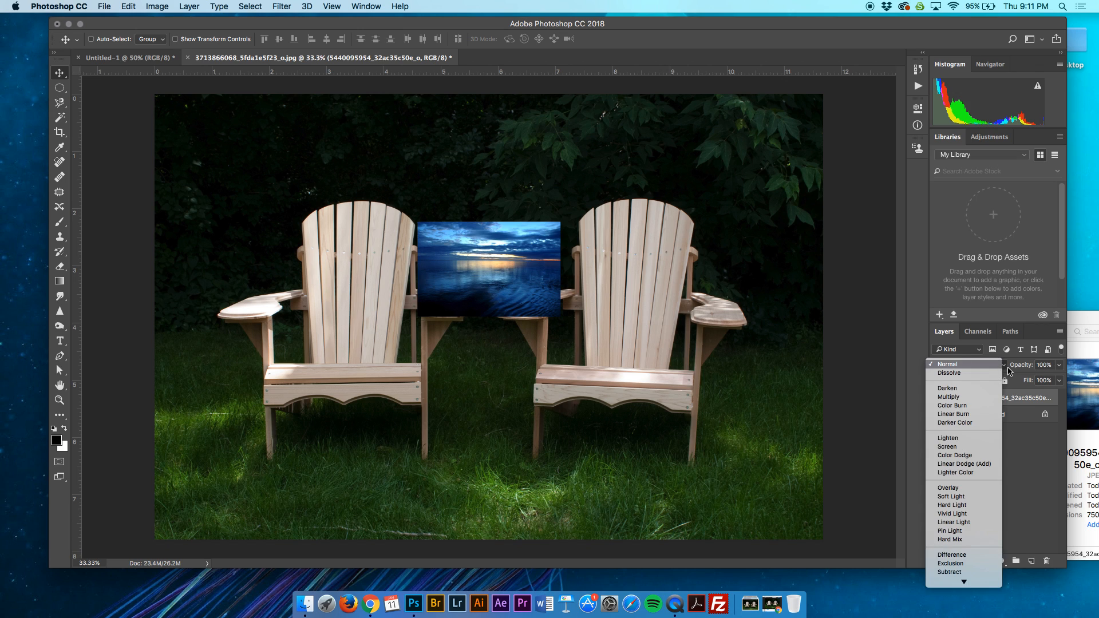
left_click(975, 389)
left_click(983, 367)
left_click(985, 374)
left_click(984, 370)
left_click(979, 381)
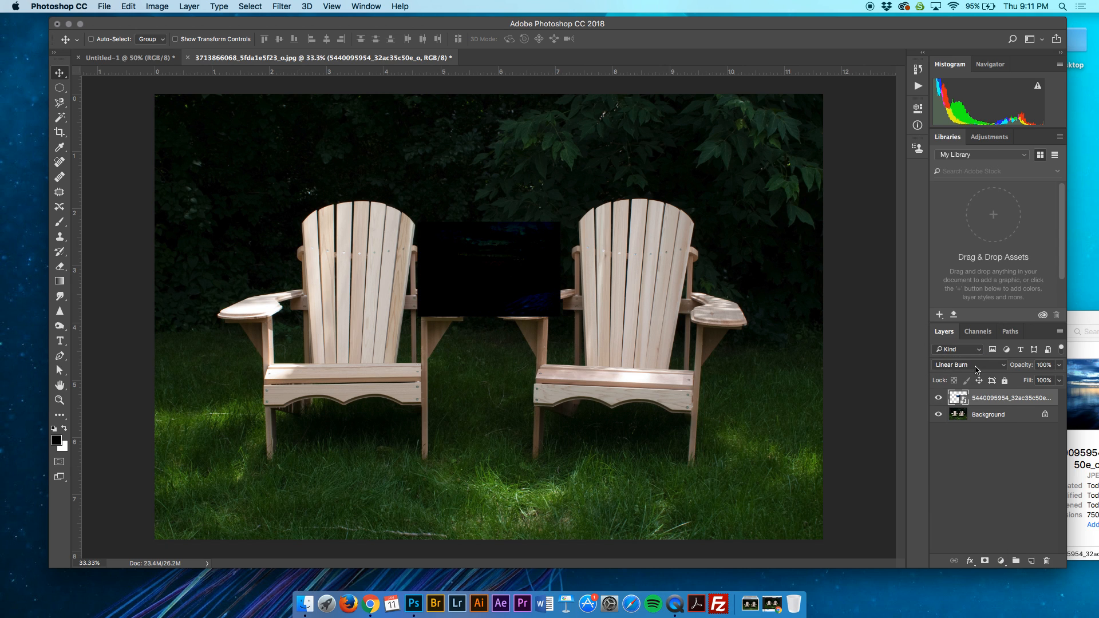
Try the Lighten, Screen, Color Dodge and Lighter Color blend modes on the sunset layer
left_click(979, 367)
left_click(974, 388)
left_click(971, 365)
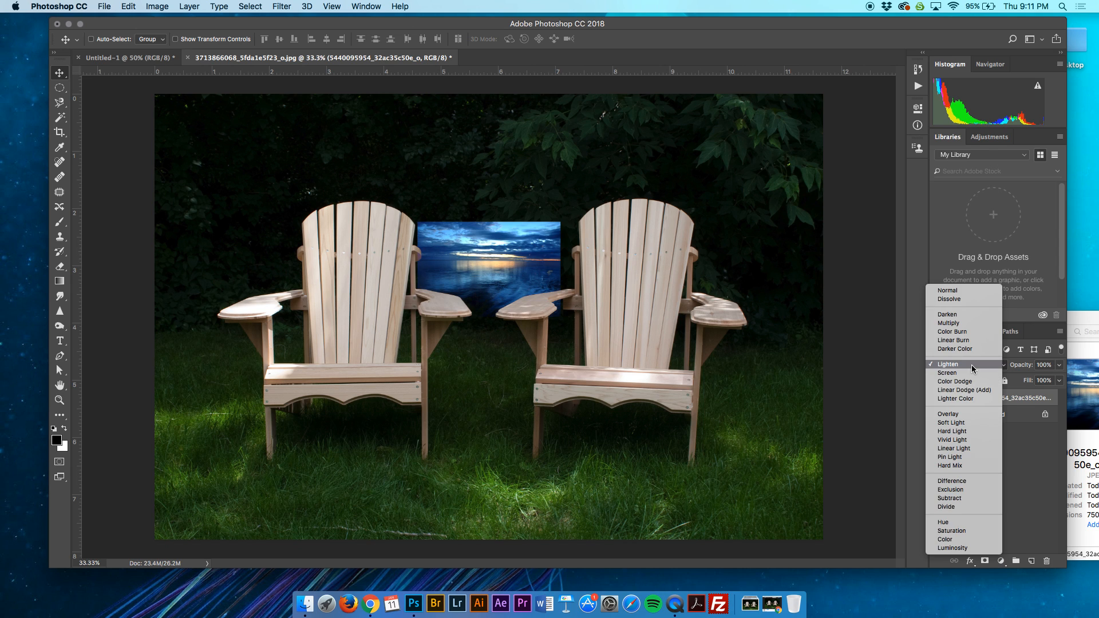
left_click(967, 372)
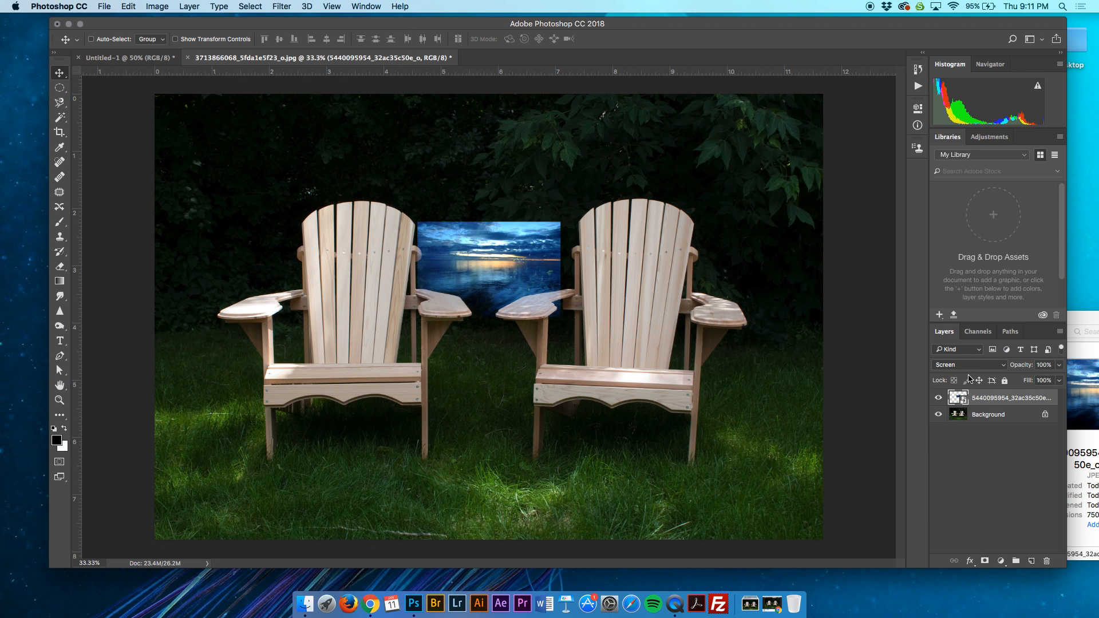
left_click(966, 366)
left_click(966, 374)
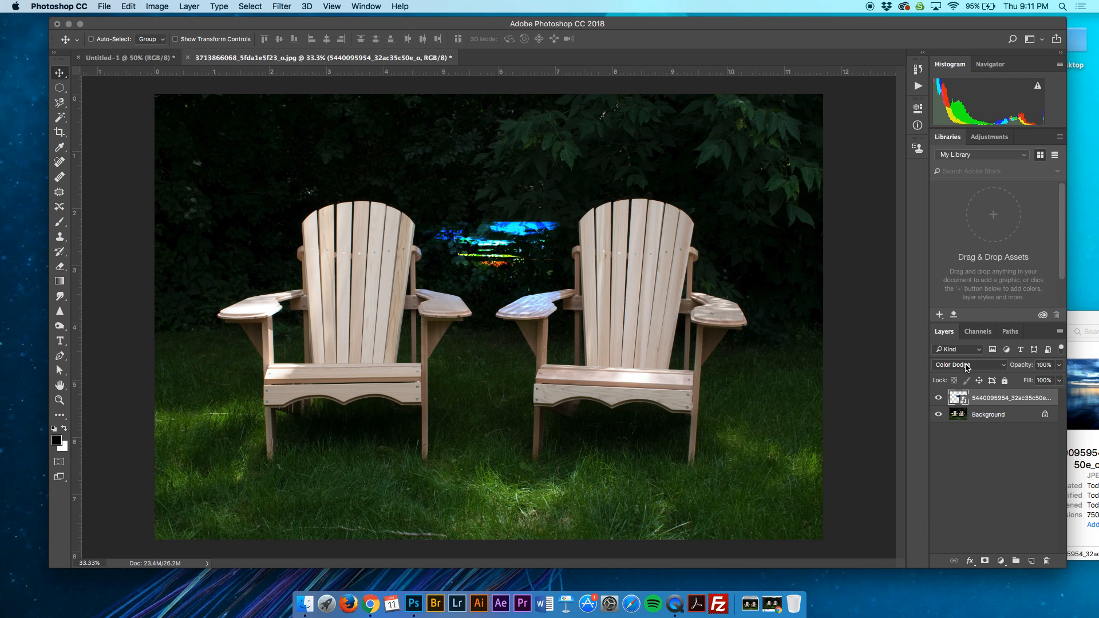
left_click(968, 368)
left_click(966, 382)
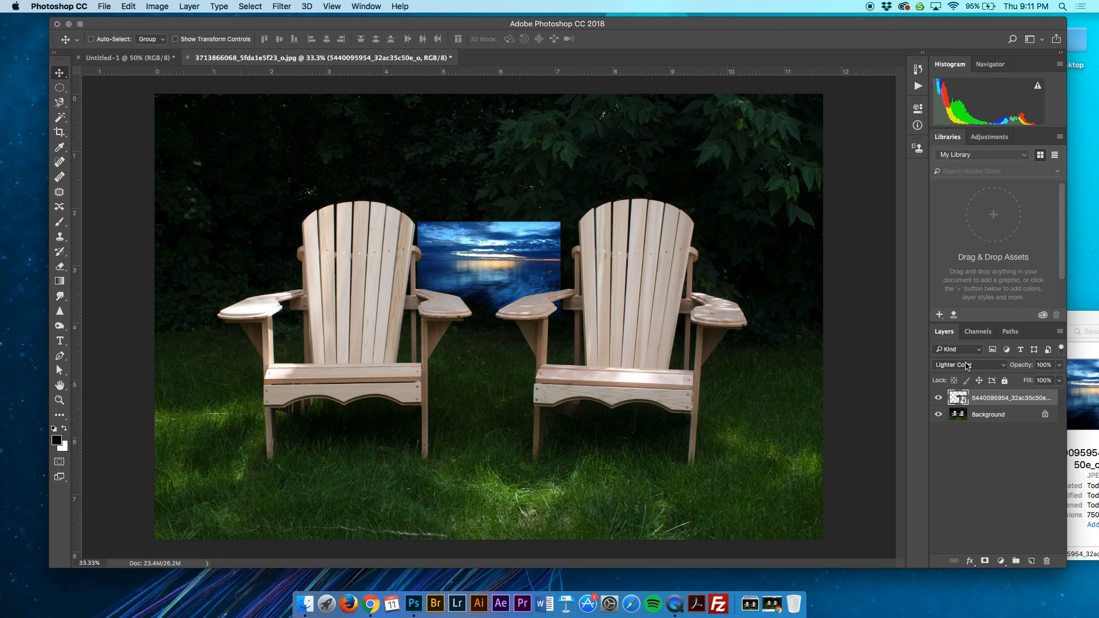
Try the Vivid Light, Hard Mix, Subtract and Hue blend modes on the sunset layer, and set it back to Normal
left_click(968, 368)
left_click(966, 406)
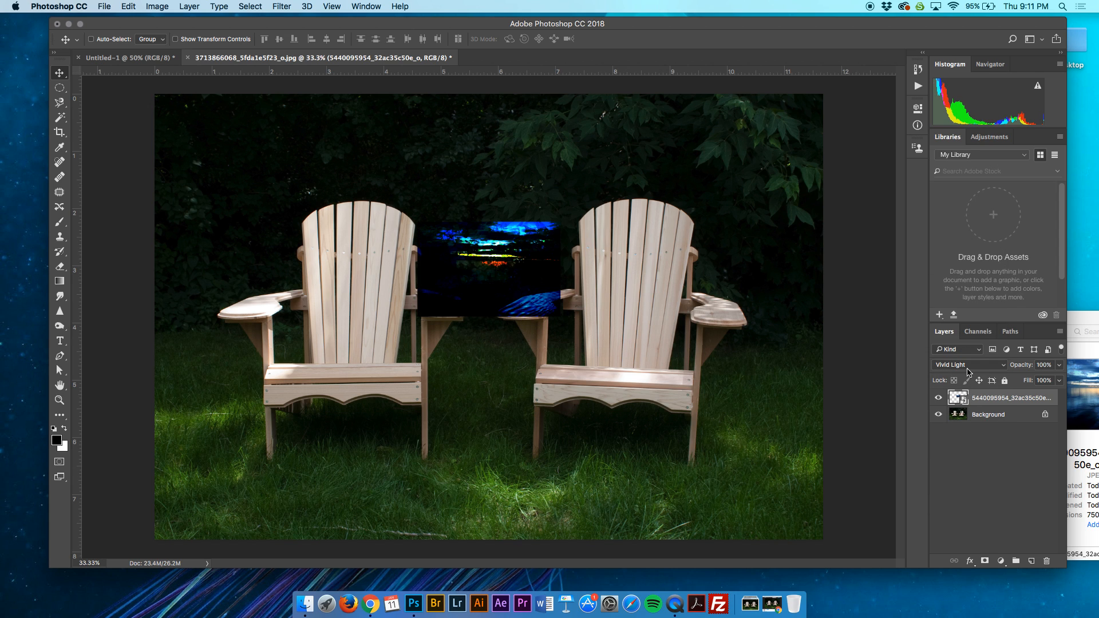
left_click(967, 368)
left_click(966, 366)
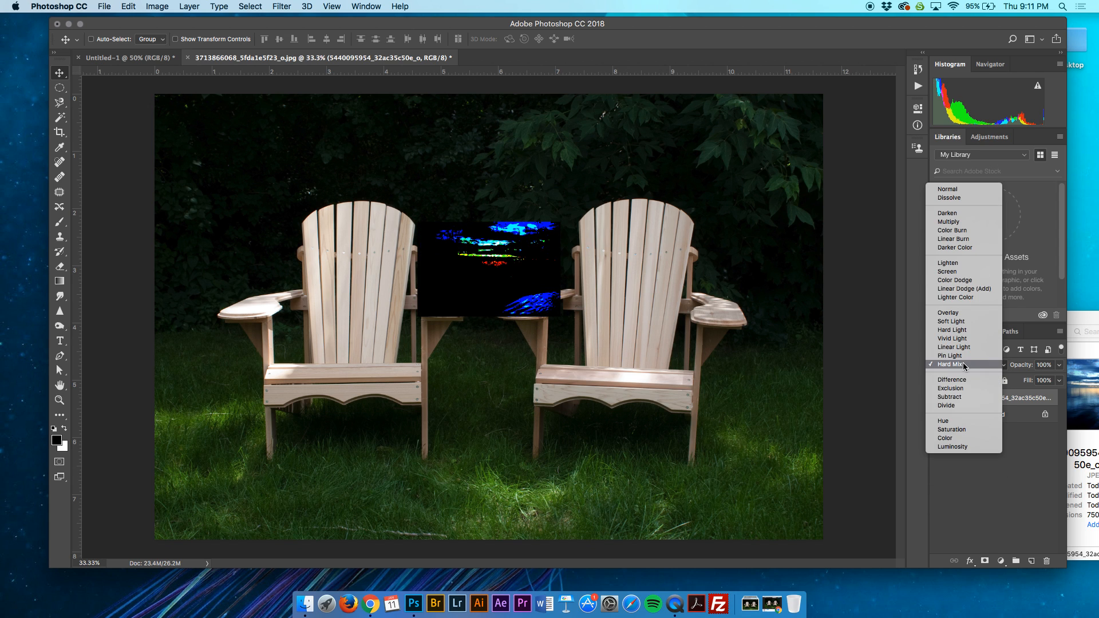
left_click(966, 399)
left_click(966, 369)
left_click(966, 366)
left_click(962, 368)
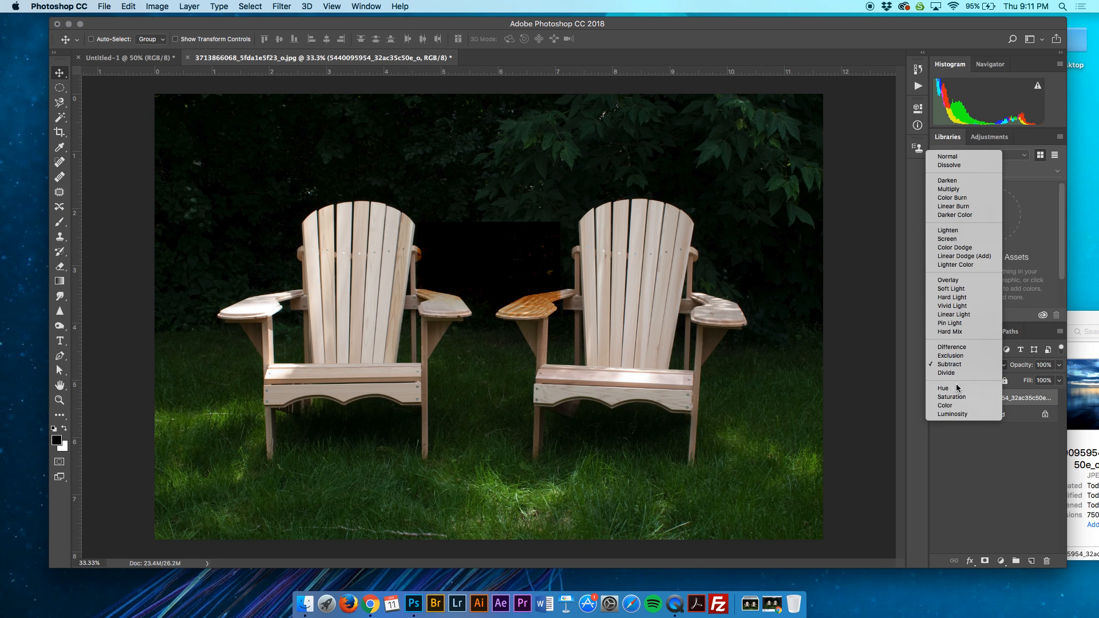
left_click(956, 388)
left_click(960, 367)
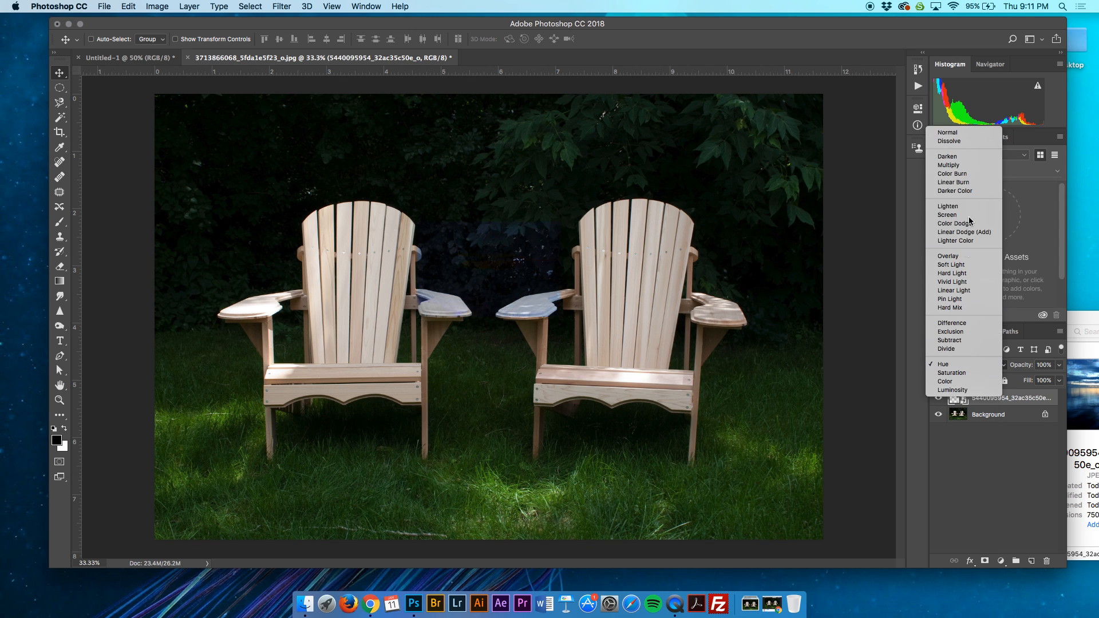
left_click(963, 133)
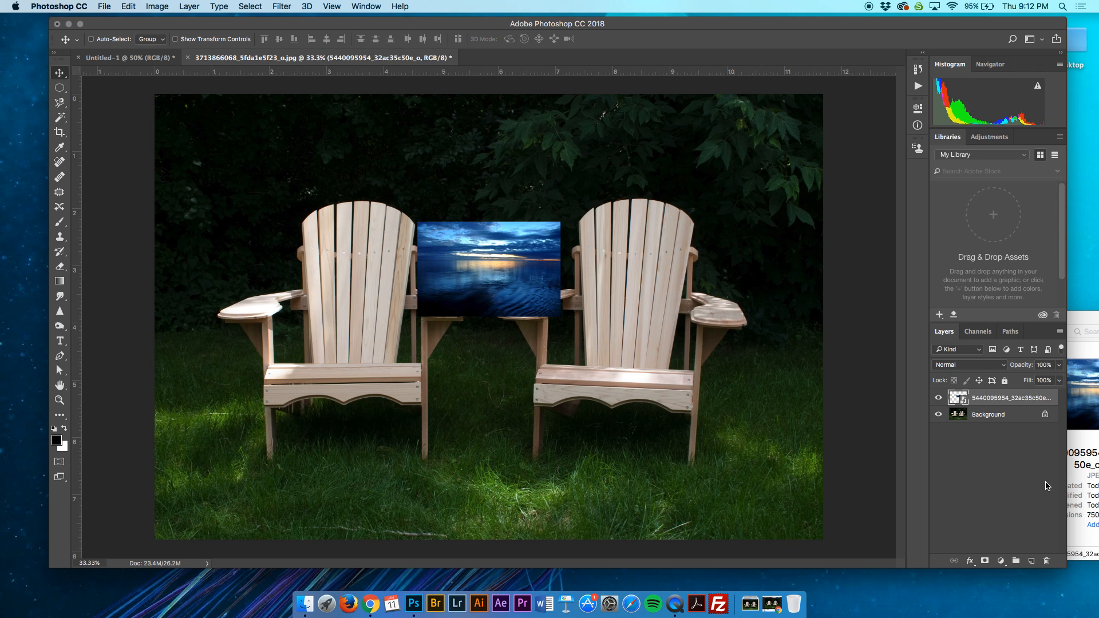
Unlock the Background layer to turn it into a regular layer
left_click(1045, 416)
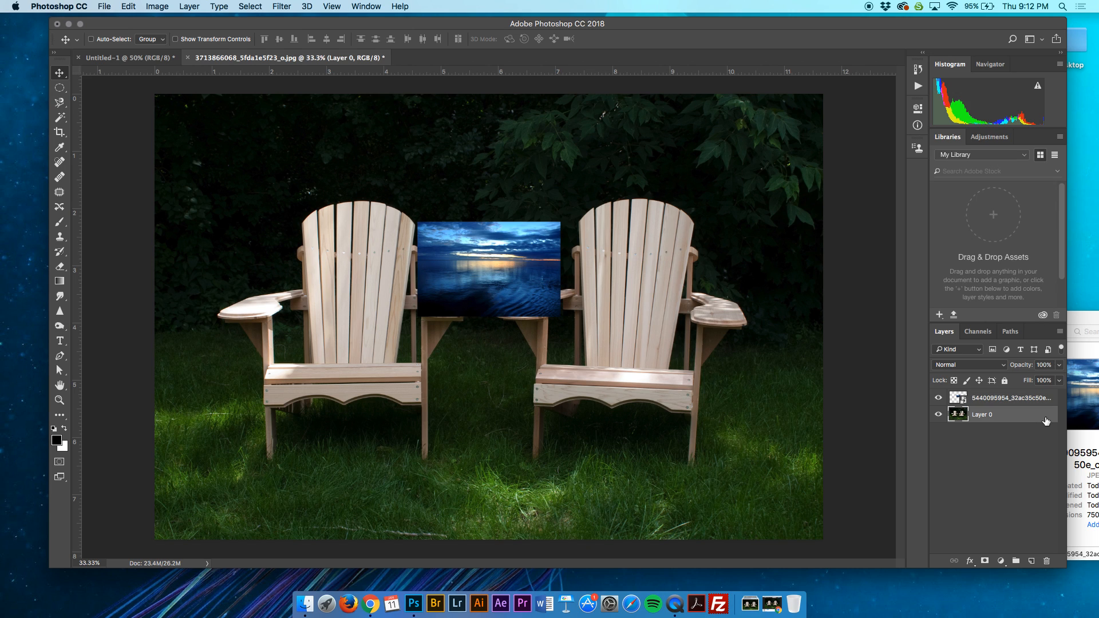
mouse_move(1008, 414)
left_mouse_down()
mouse_move(1004, 396)
mouse_move(997, 421)
left_mouse_up()
left_click(1089, 539)
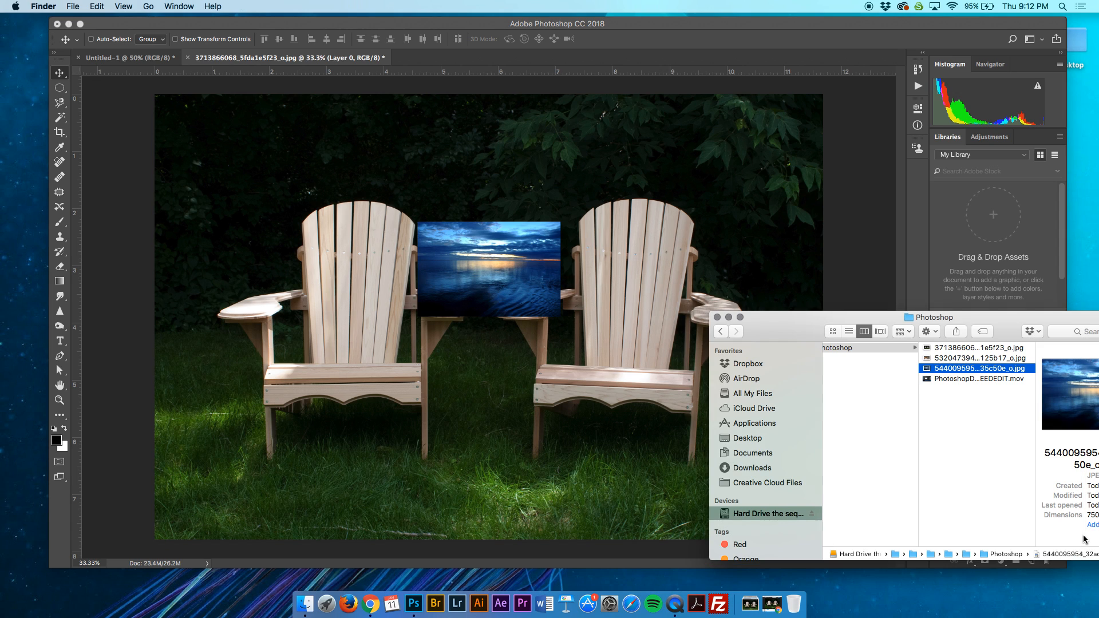
left_click(947, 351)
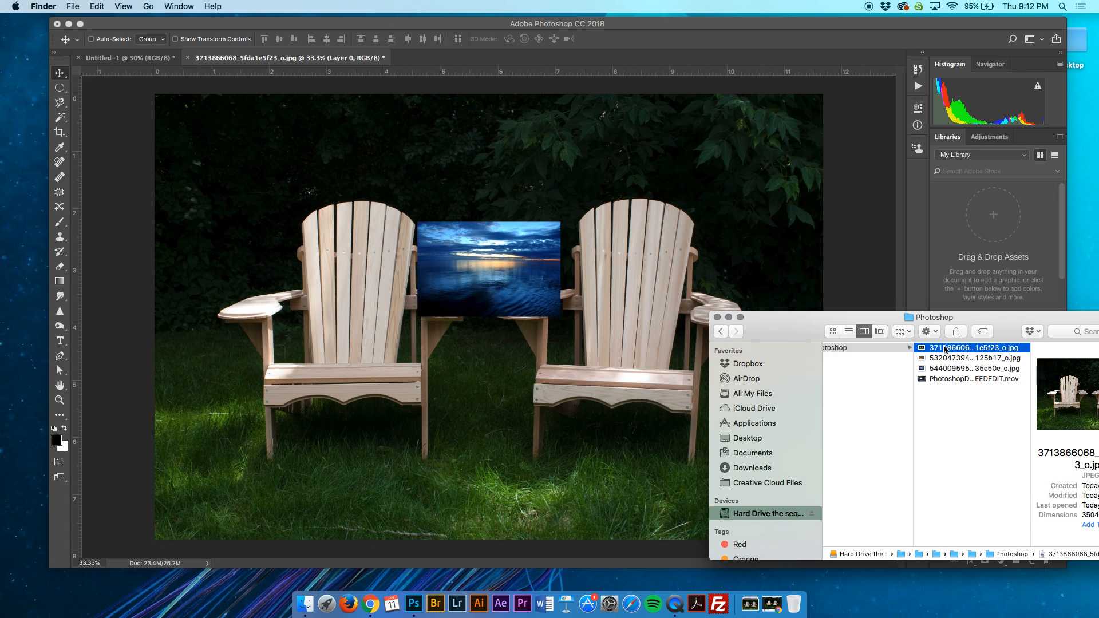
left_click(948, 358)
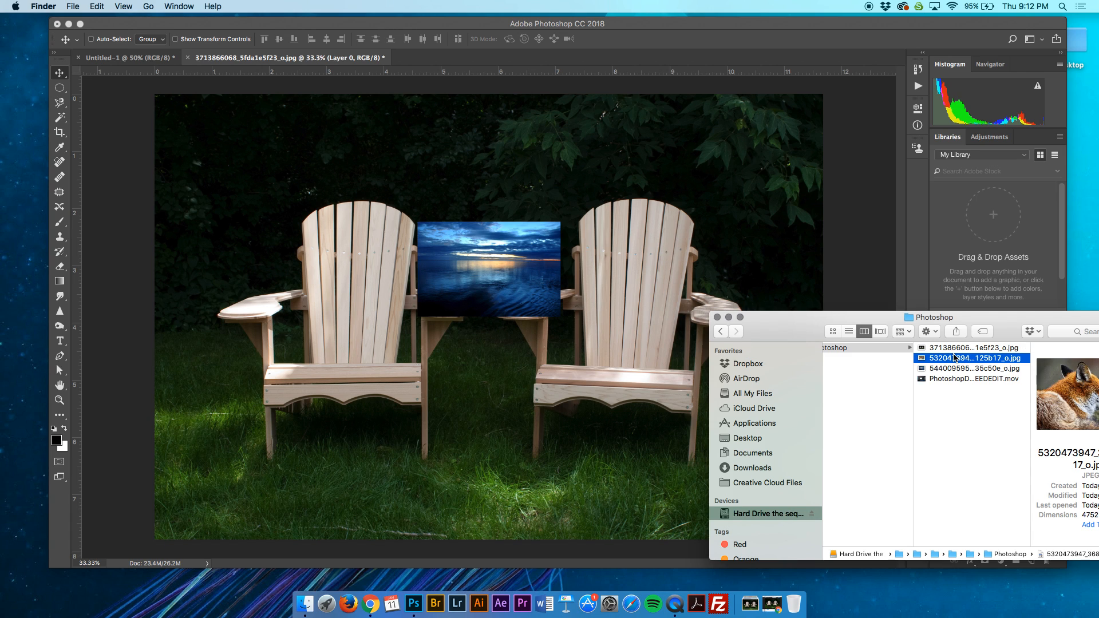
left_click_drag(955, 358, 417, 611)
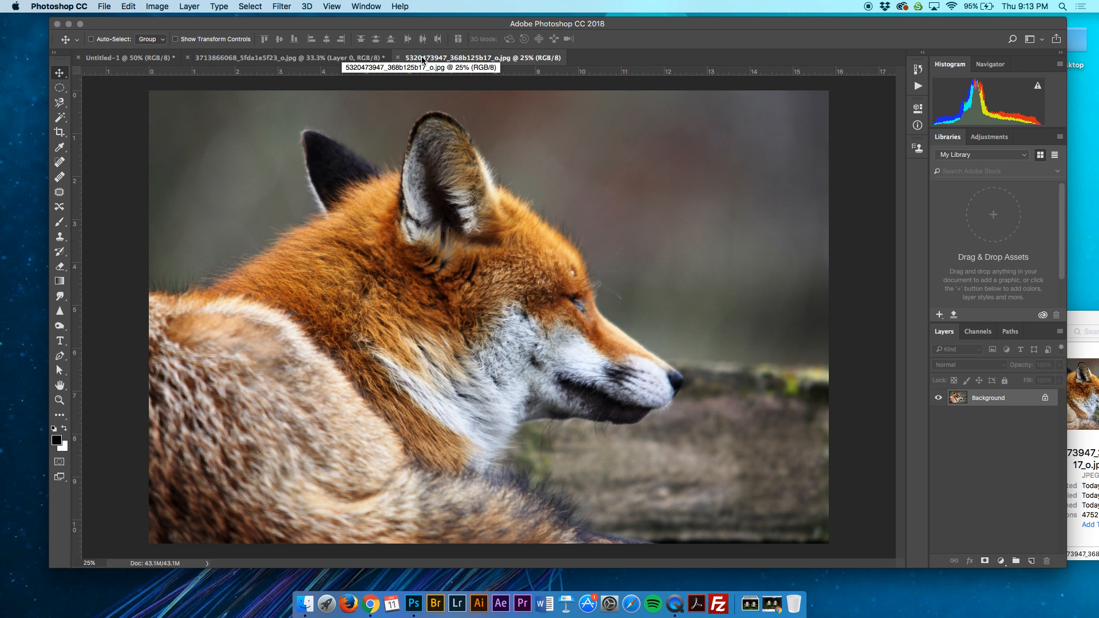
Copy the entire fox image into the chairs document as a new layer and move that layer above the sunset layer
key("ctrl+shift+Tab")
left_click(421, 59)
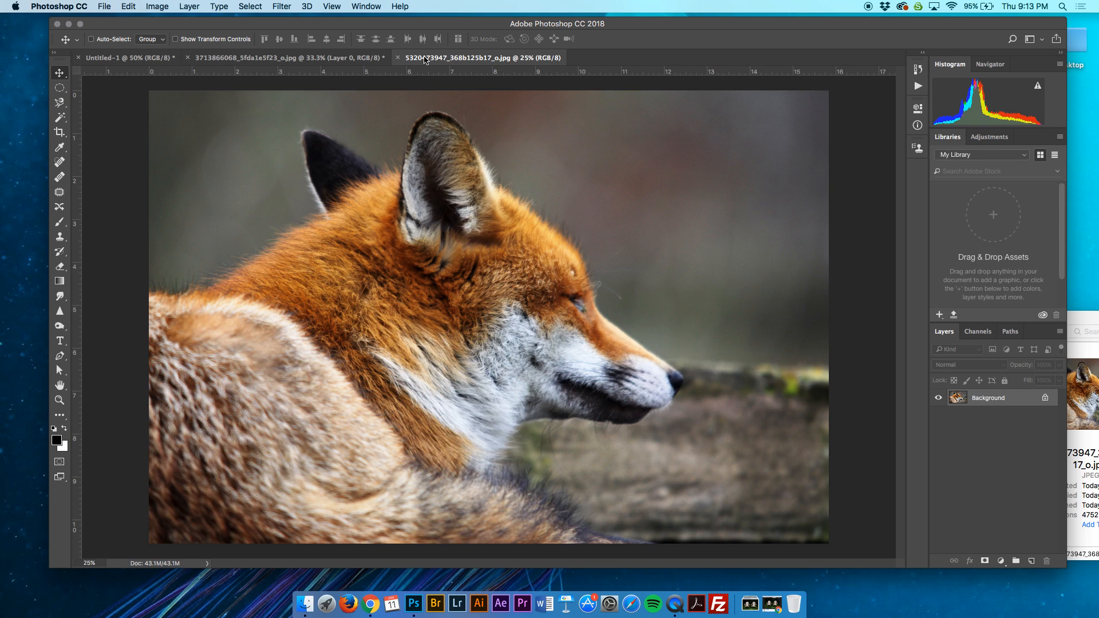
key("super+a")
key("super+c")
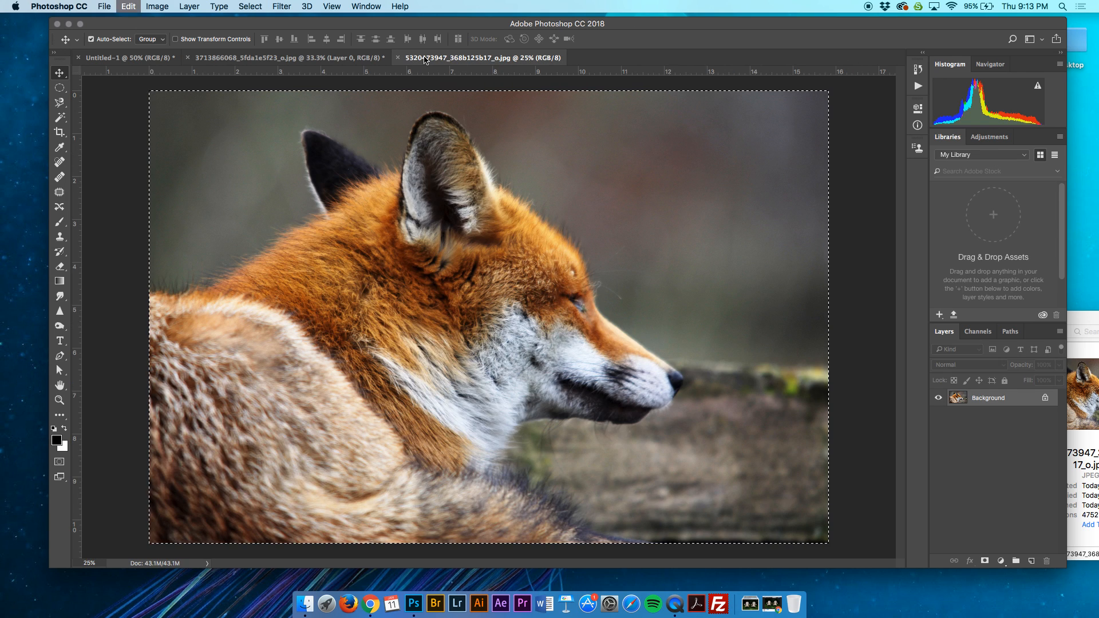
left_click(361, 58)
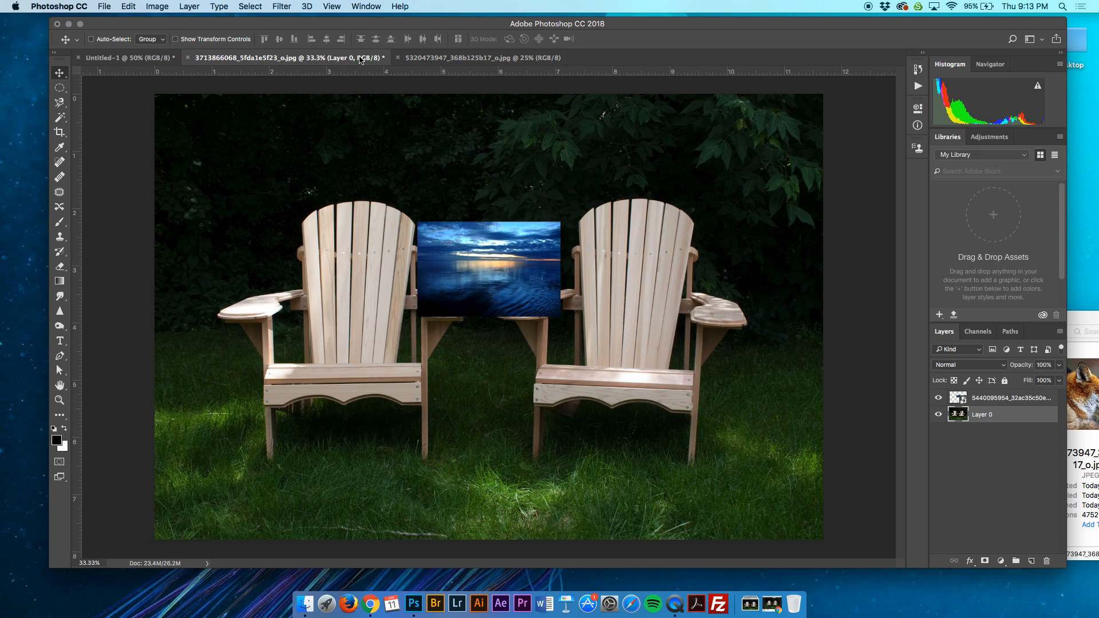
key("super+v")
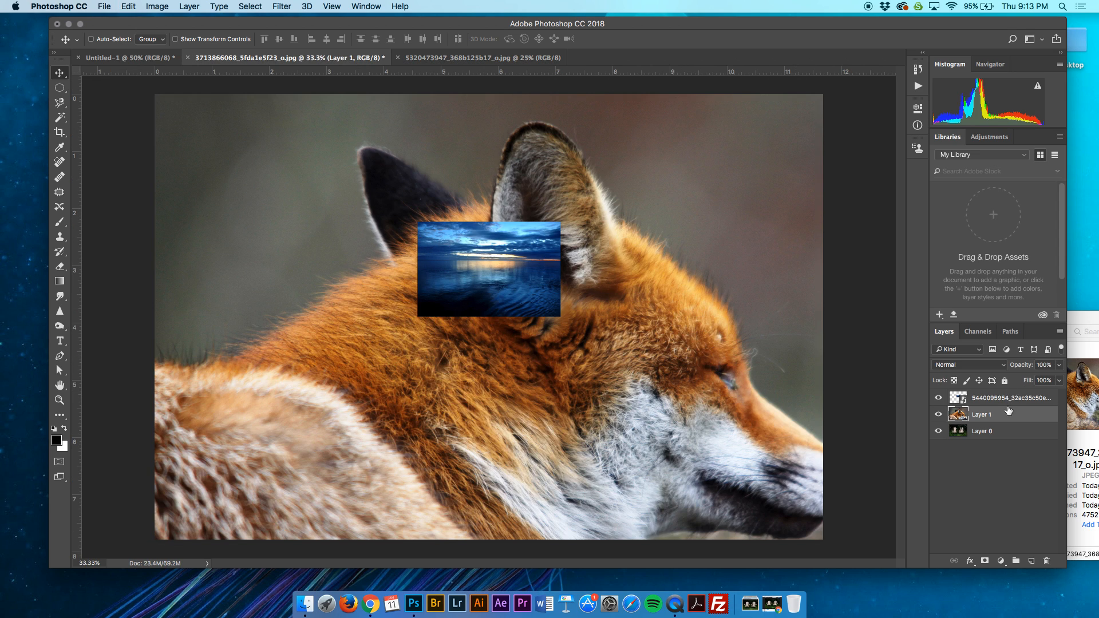
left_click_drag(1007, 413, 1005, 390)
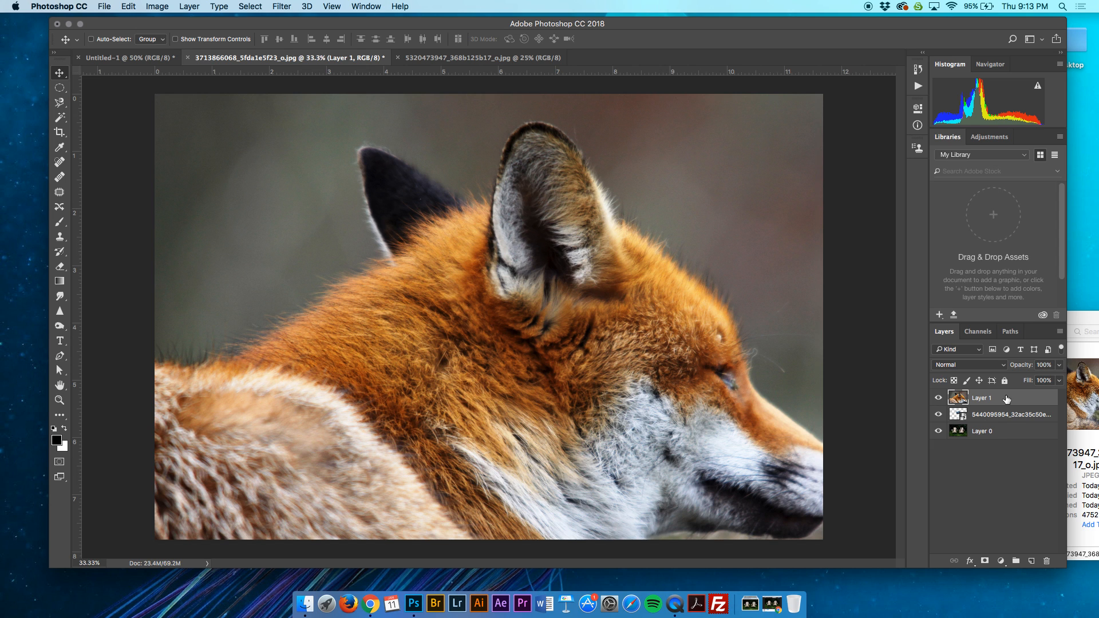
Free-transform the fox layer, shrinking it to 59.07% in width and height with the aspect ratio linked
key("super+minus")
key("super+minus")
key("super+minus")
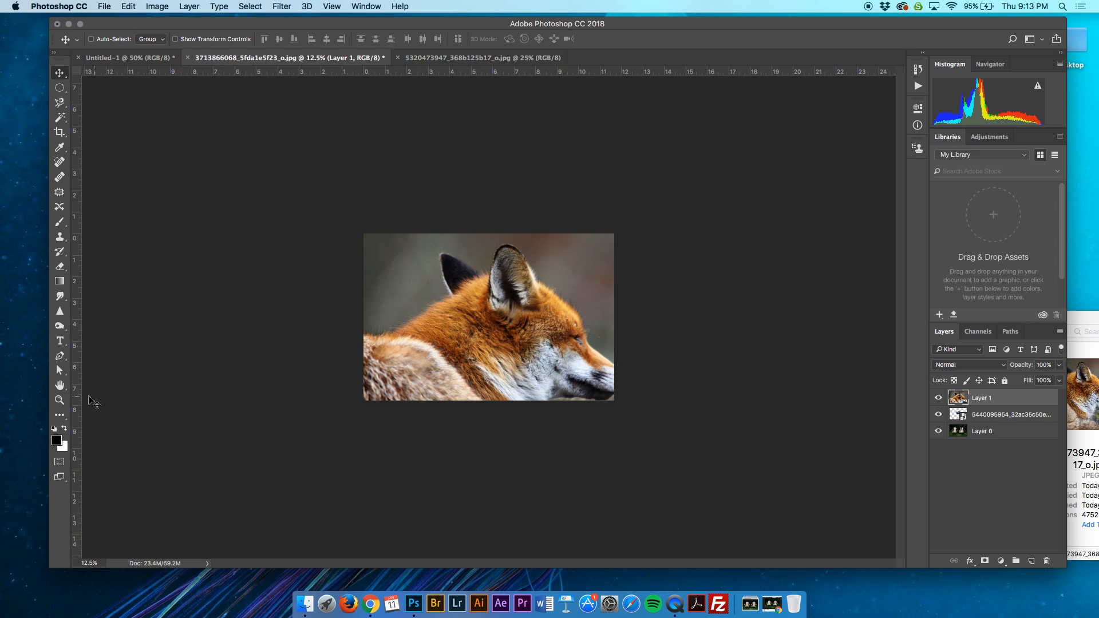
left_click(327, 6)
mouse_move(292, 7)
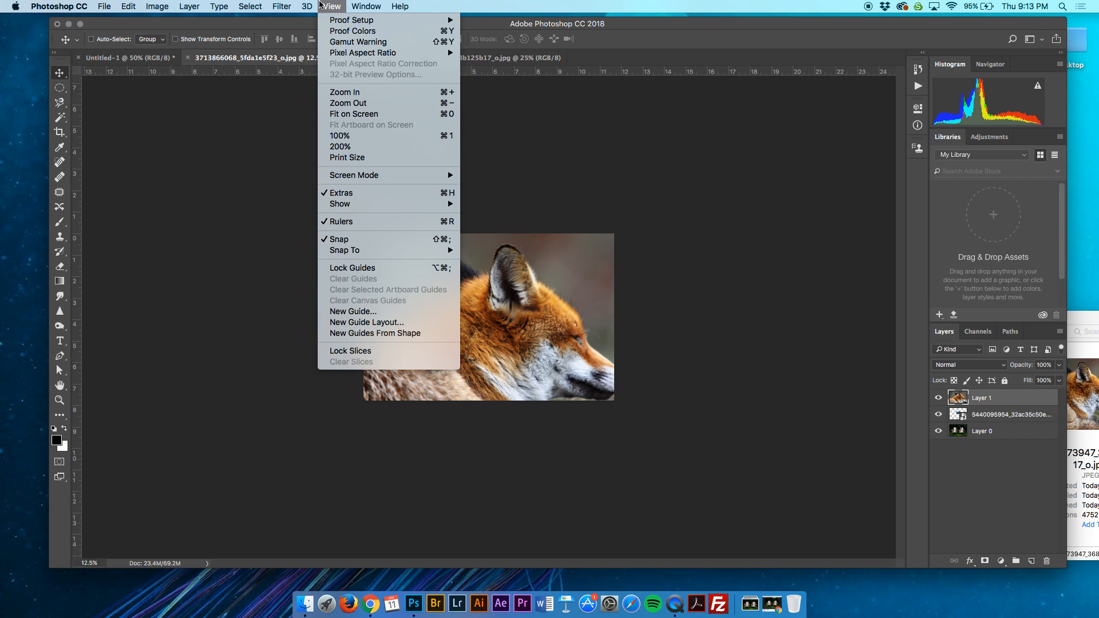
left_click(630, 184)
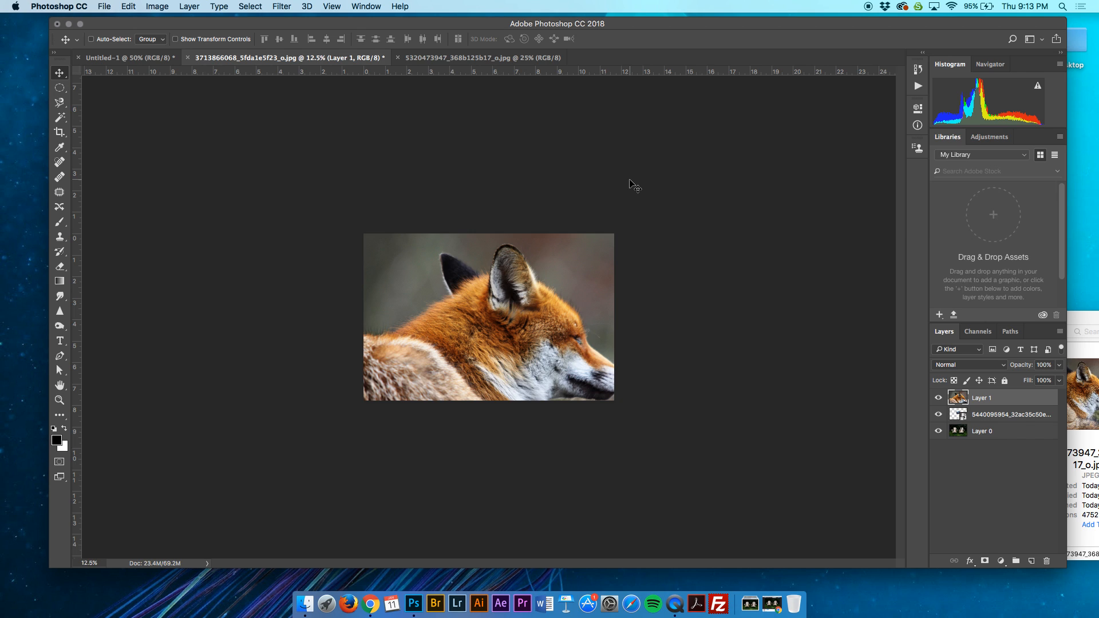
key("super+t")
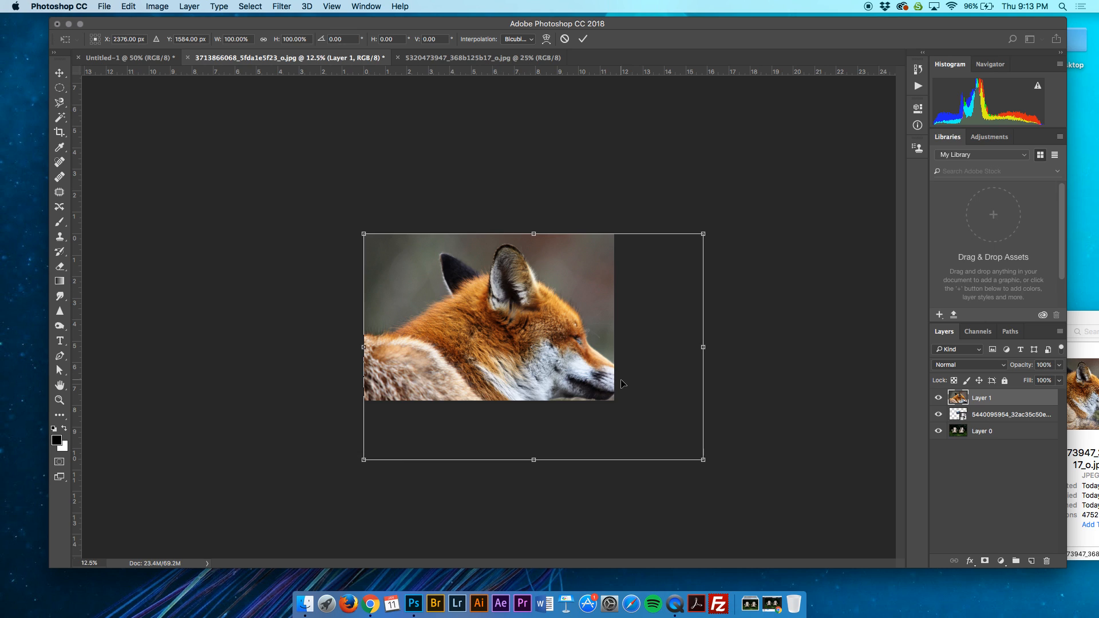
mouse_move(603, 366)
left_mouse_down()
mouse_move(579, 330)
mouse_move(644, 353)
mouse_move(579, 371)
mouse_move(581, 338)
mouse_move(590, 350)
left_mouse_up()
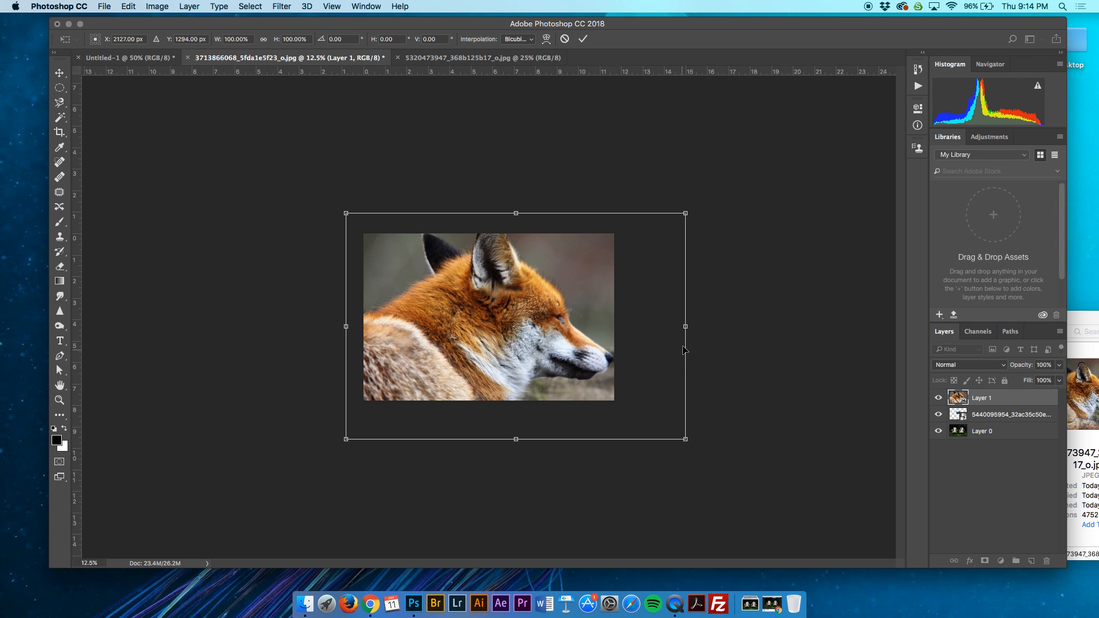
left_click_drag(686, 326, 549, 326)
left_click_drag(446, 439, 448, 378)
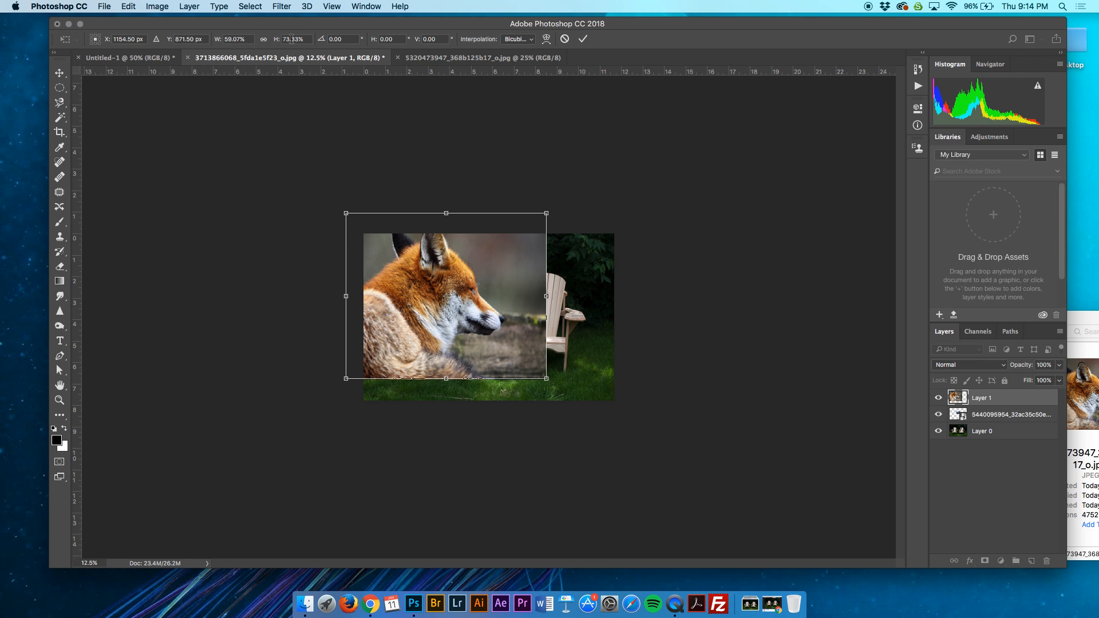
left_click(264, 39)
left_click(263, 40)
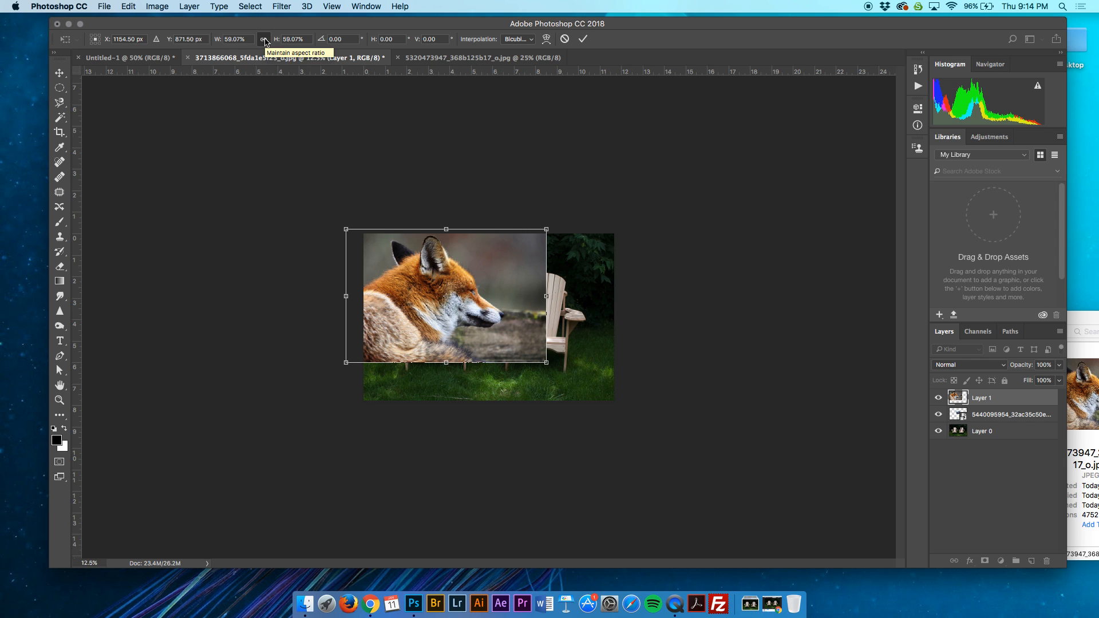
Scale the fox image proportionally down to 23.67% and position it over the left chair's seat
left_click_drag(460, 297, 527, 323)
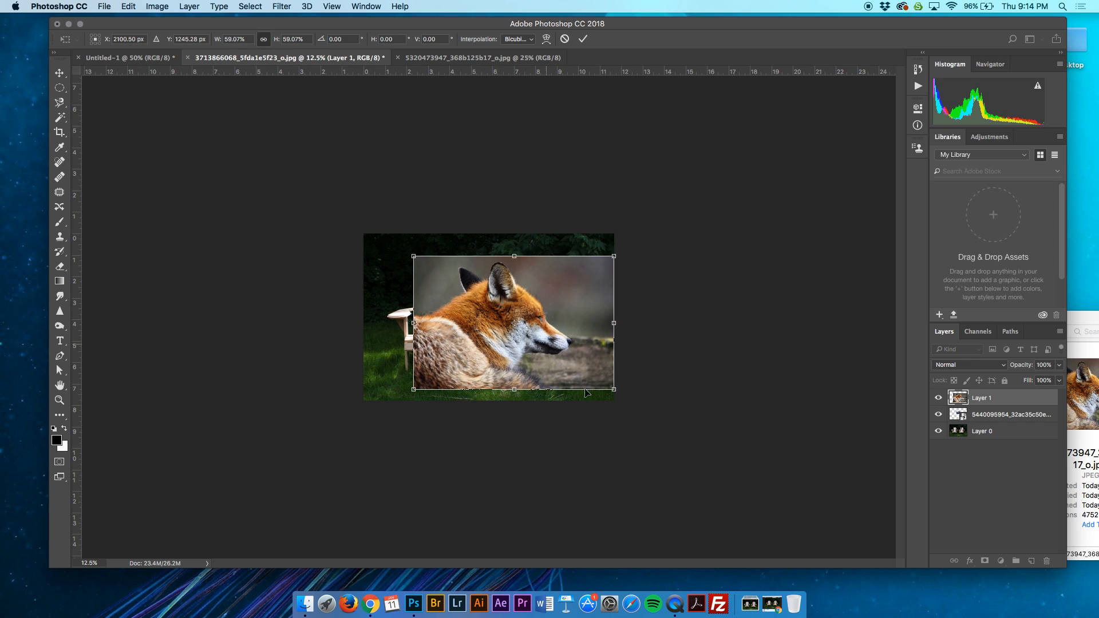
mouse_move(615, 388)
left_mouse_down()
mouse_move(745, 475)
mouse_move(603, 380)
left_mouse_up()
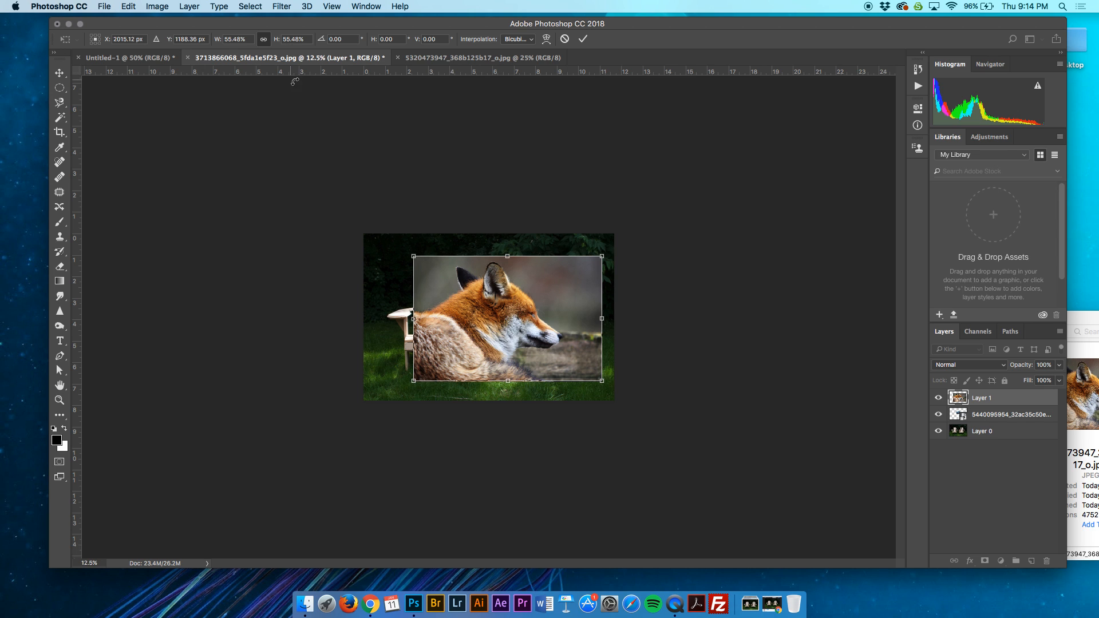
mouse_move(547, 315)
left_mouse_down()
mouse_move(502, 312)
mouse_move(534, 332)
mouse_move(530, 319)
left_mouse_up()
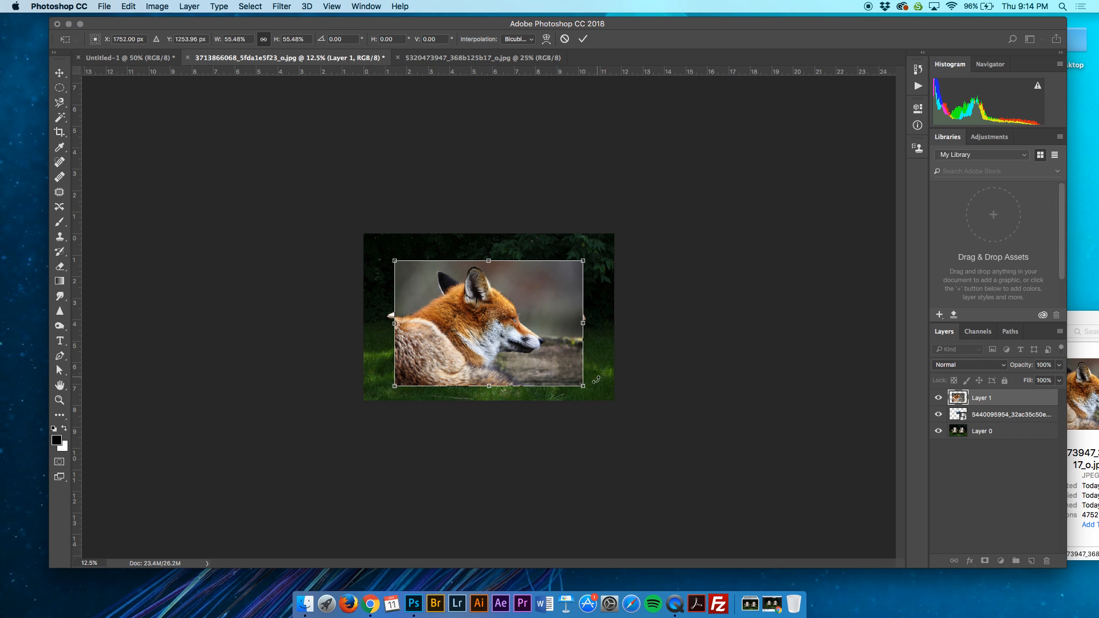
left_click_drag(583, 385, 492, 322)
left_click_drag(478, 314, 451, 332)
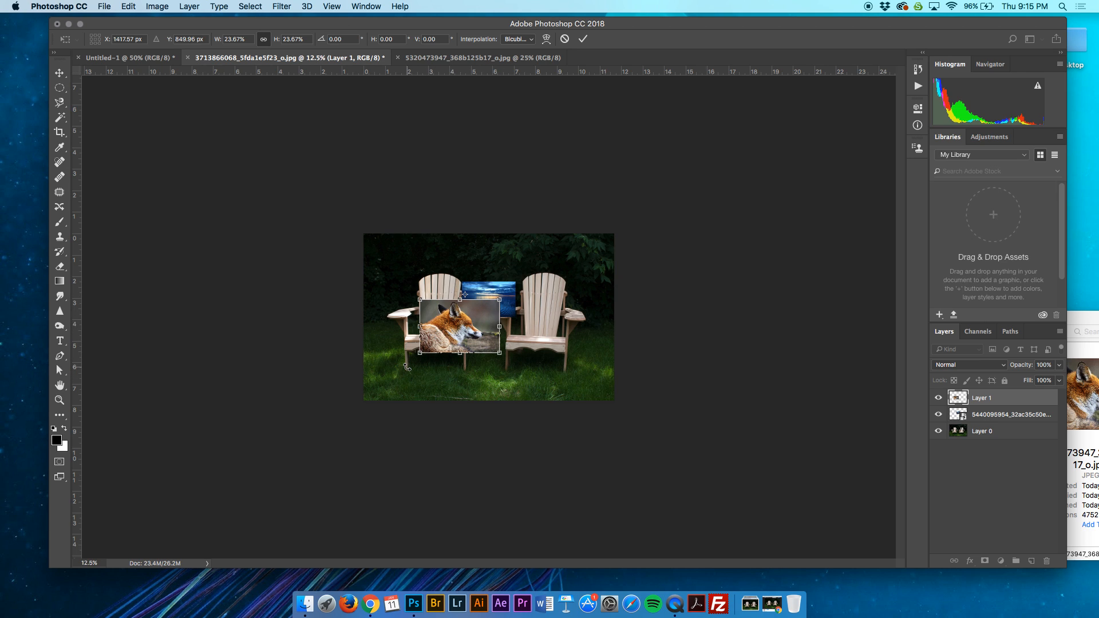
Move the fox image between the two chairs and rotate it to 72.28°
left_click_drag(407, 366, 533, 307)
left_click_drag(467, 297, 501, 269)
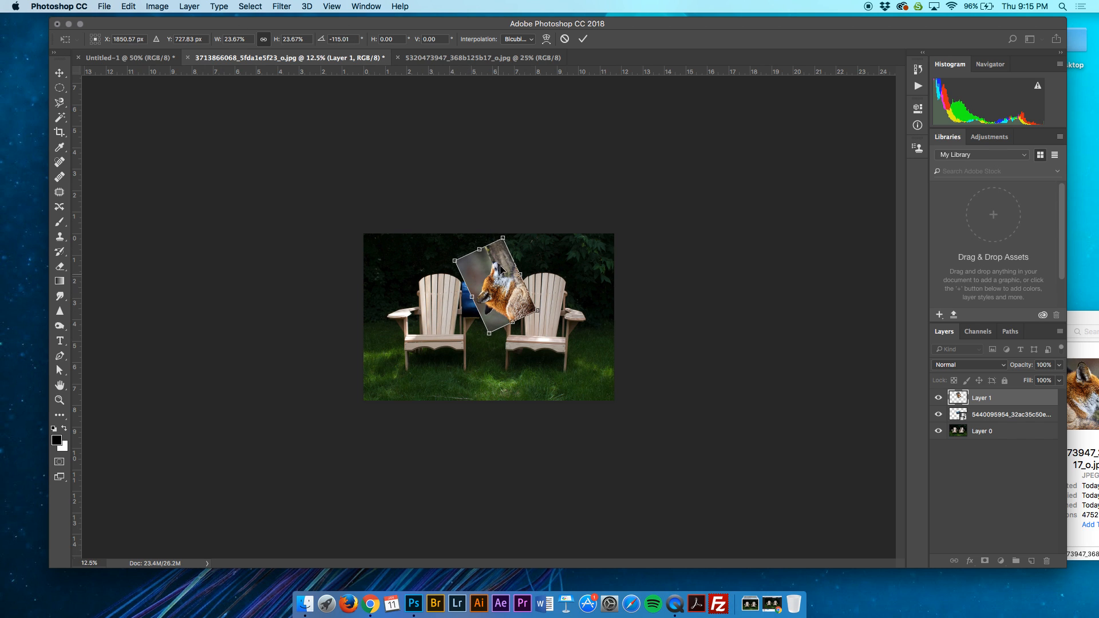
left_click_drag(506, 229, 494, 282)
Place the transform's reference point outside the fox image, above the right chair, and rotate the image around it to -32.17°
key("super+equal")
key("super+equal")
key("super+equal")
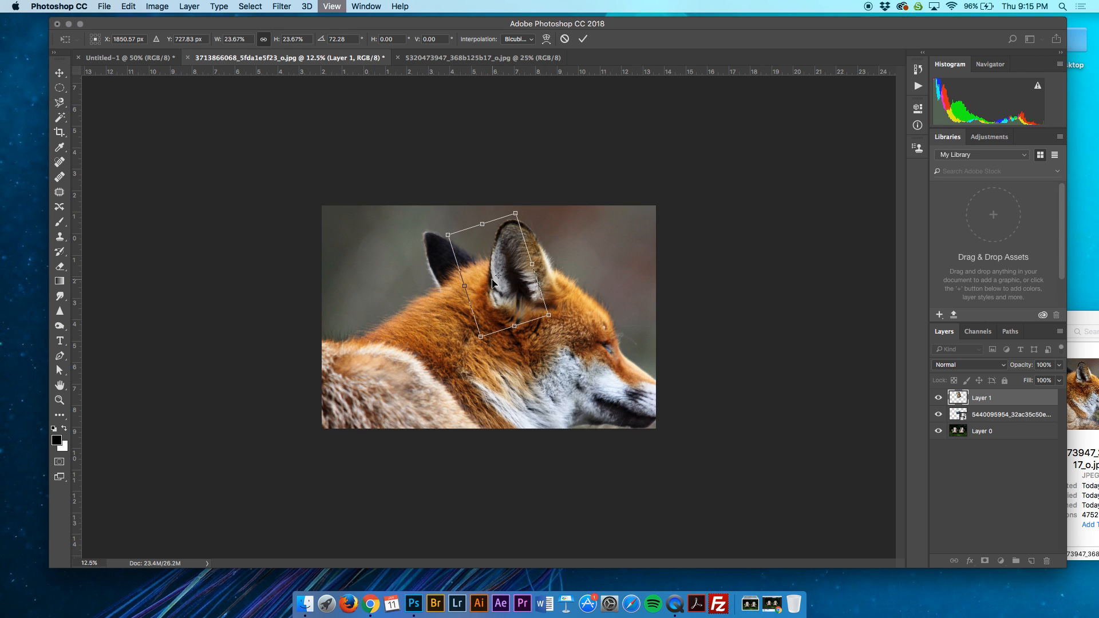
key("super+equal")
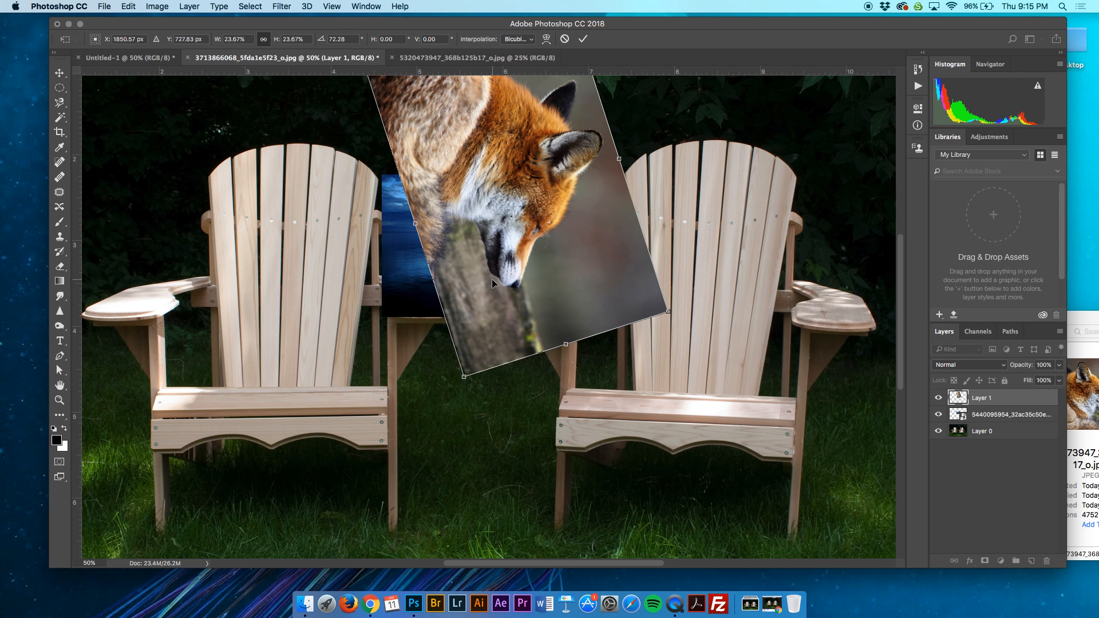
scroll(492, 279, "up", 3)
left_click_drag(522, 292, 649, 280)
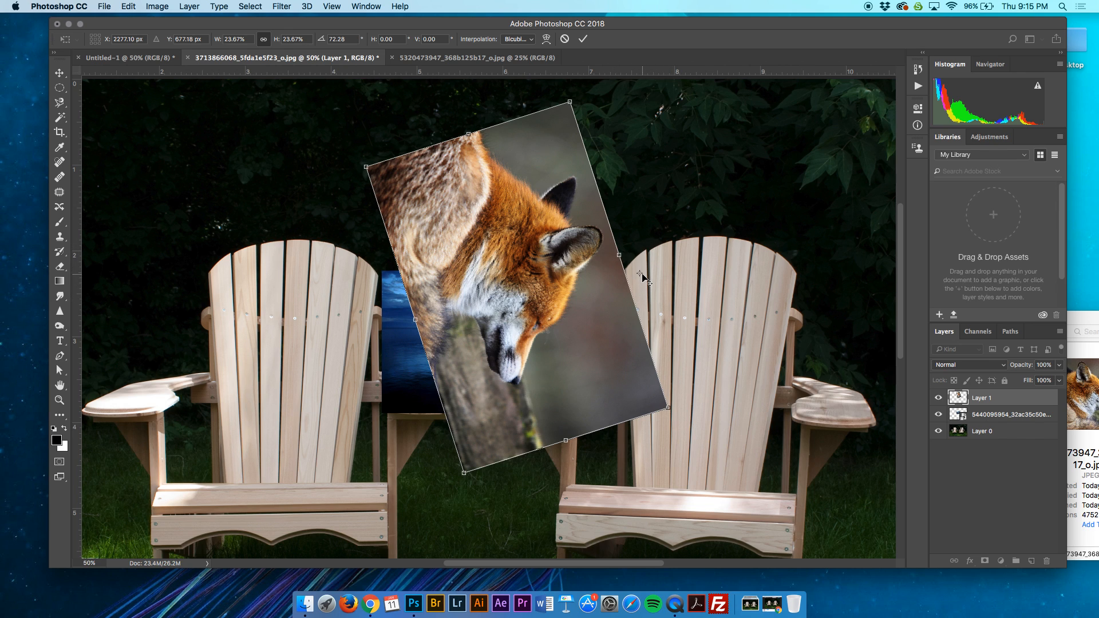
left_click_drag(642, 275, 678, 232)
left_click_drag(707, 428, 769, 215)
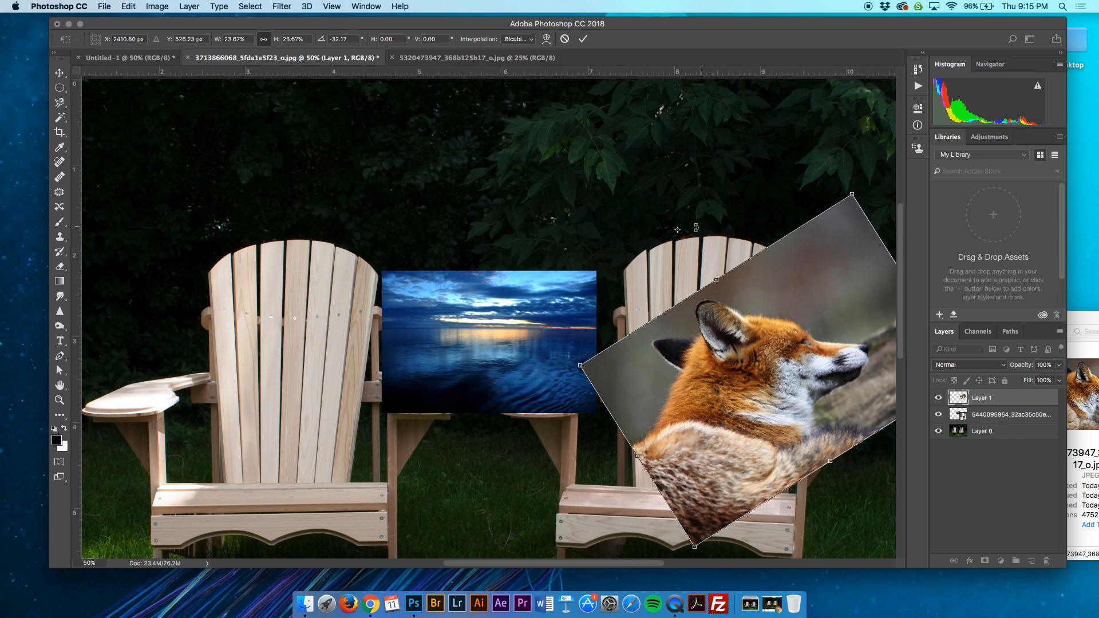
Shift the reference point onto the sunset image, rotate the fox further counterclockwise around it, and apply the transform
left_click_drag(678, 230, 503, 350)
left_click_drag(868, 170, 706, 202)
key("Return")
Move the rotated fox image over the left chair, overlapping part of the sunset image
scroll(637, 190, "right", 5)
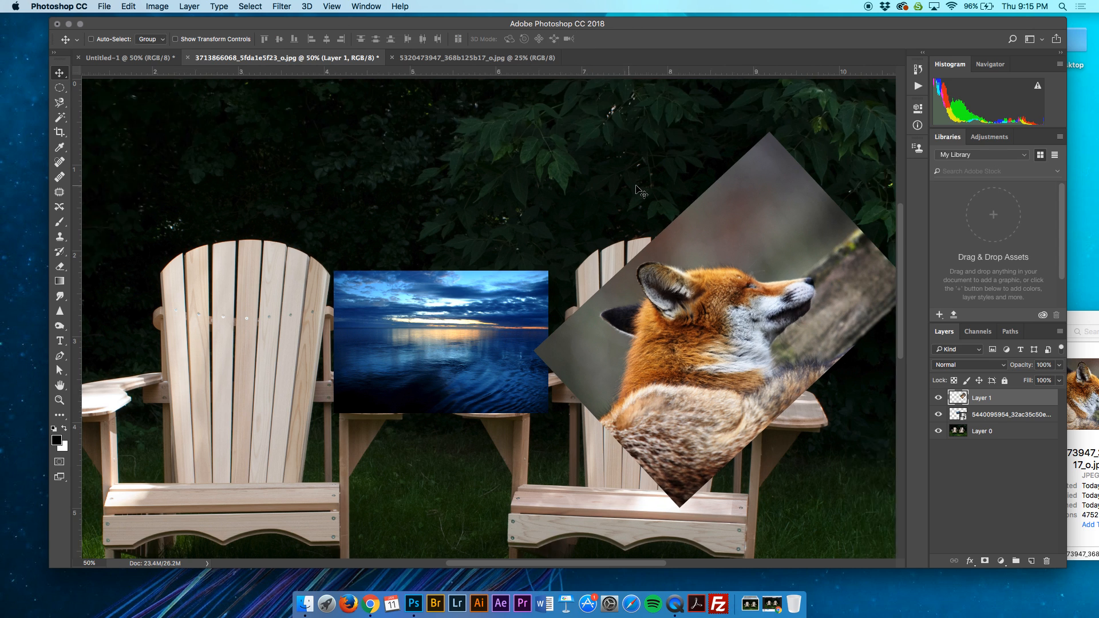
scroll(743, 268, "left", 6)
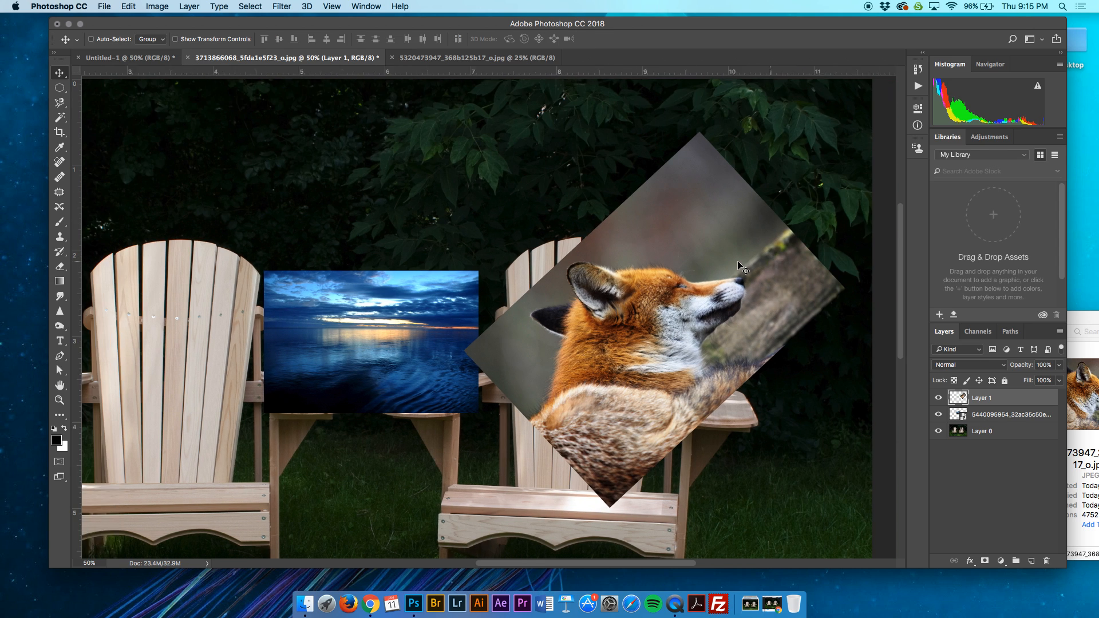
left_click_drag(775, 343, 376, 313)
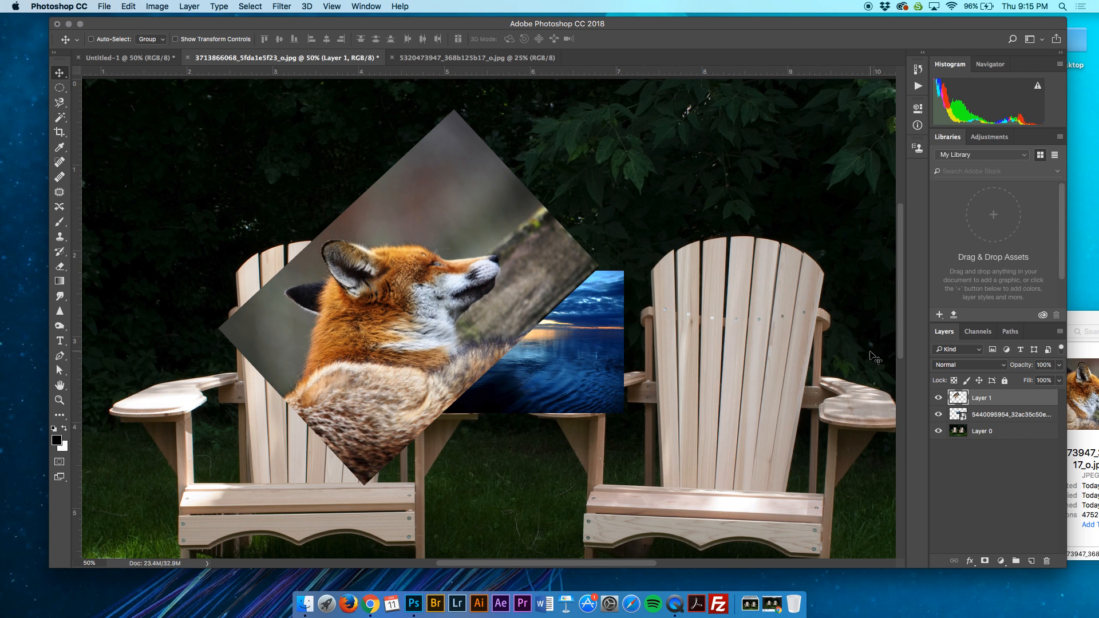
Bring the sunset layer above the fox layer and move the sunset image down and slightly right
double_click(1008, 415)
left_click(954, 416)
left_click_drag(955, 414, 941, 396)
left_click_drag(537, 340, 566, 424)
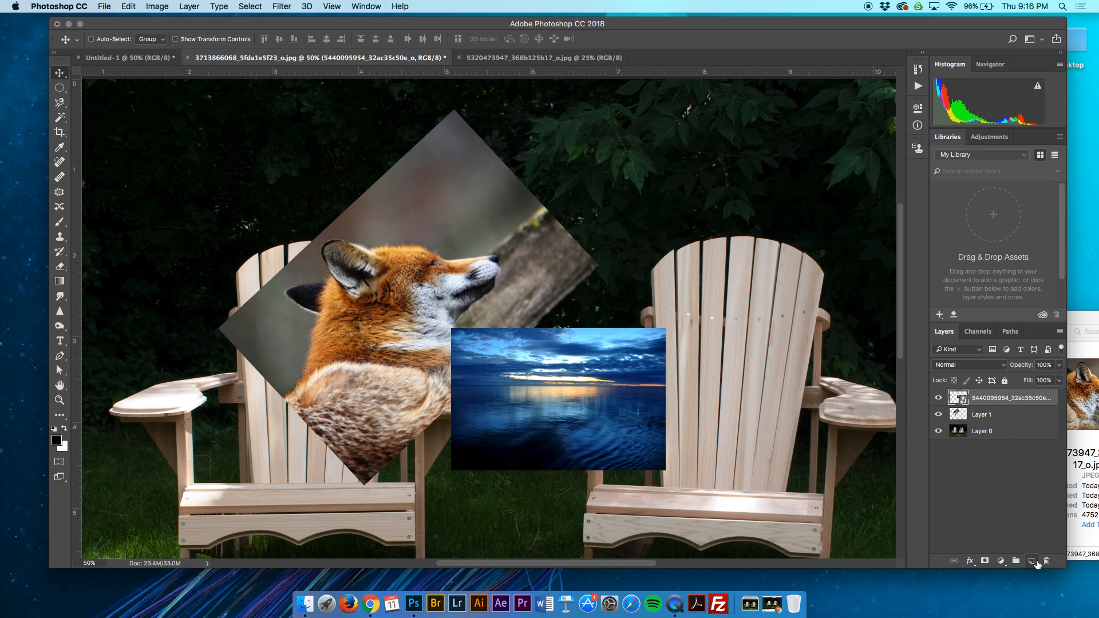
Add a new empty layer on top and set the Brush tool's foreground color to pink fb4be7
left_click(1032, 561)
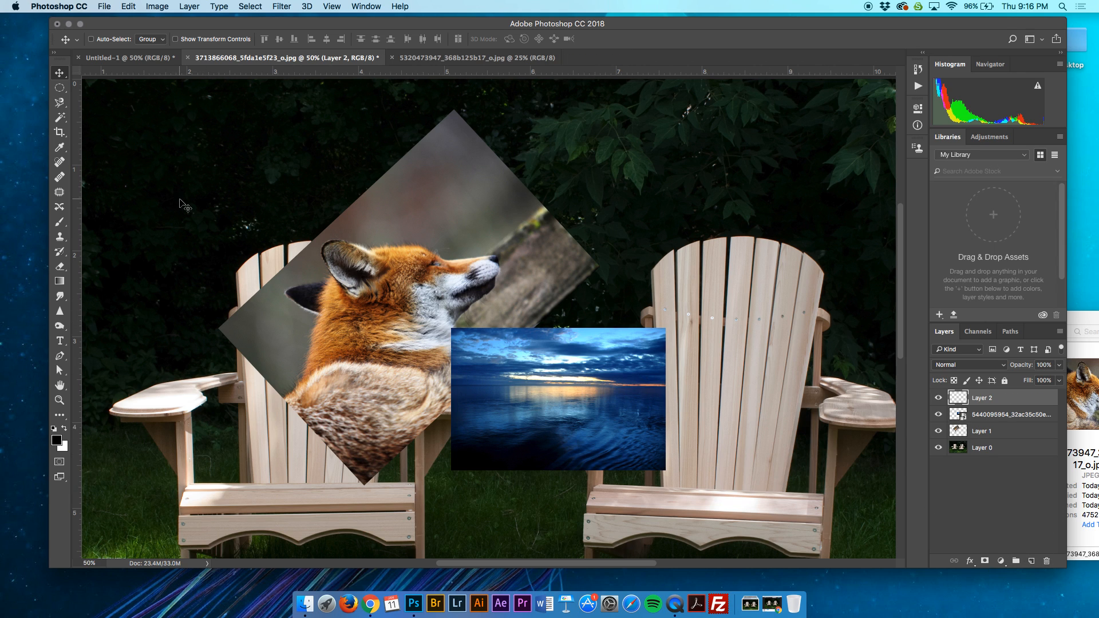
left_click(60, 222)
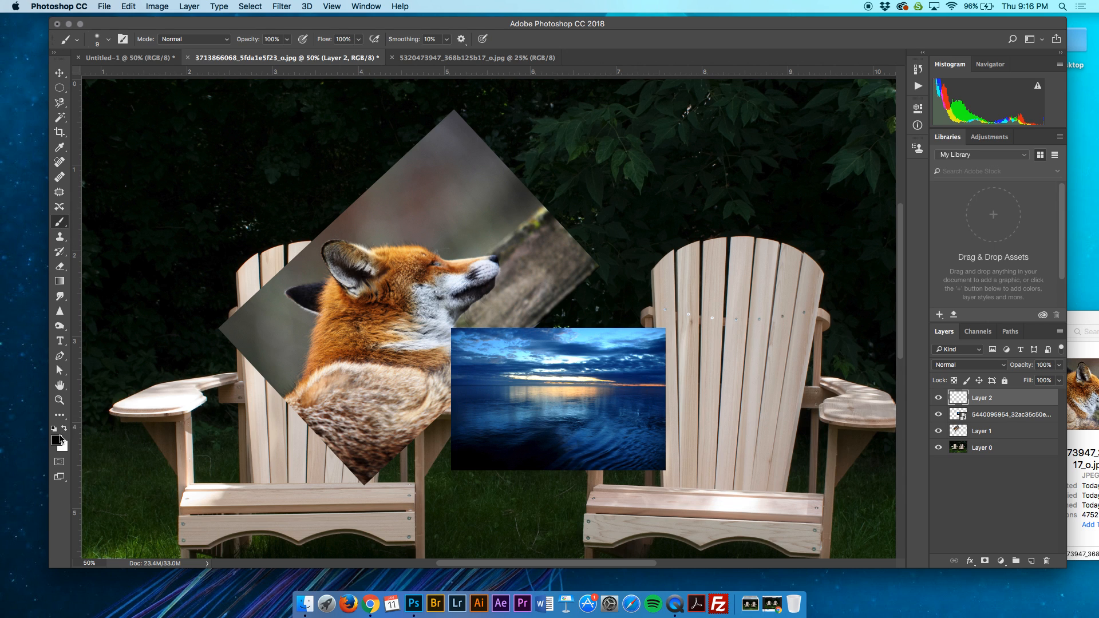
left_click(57, 440)
left_click(417, 127)
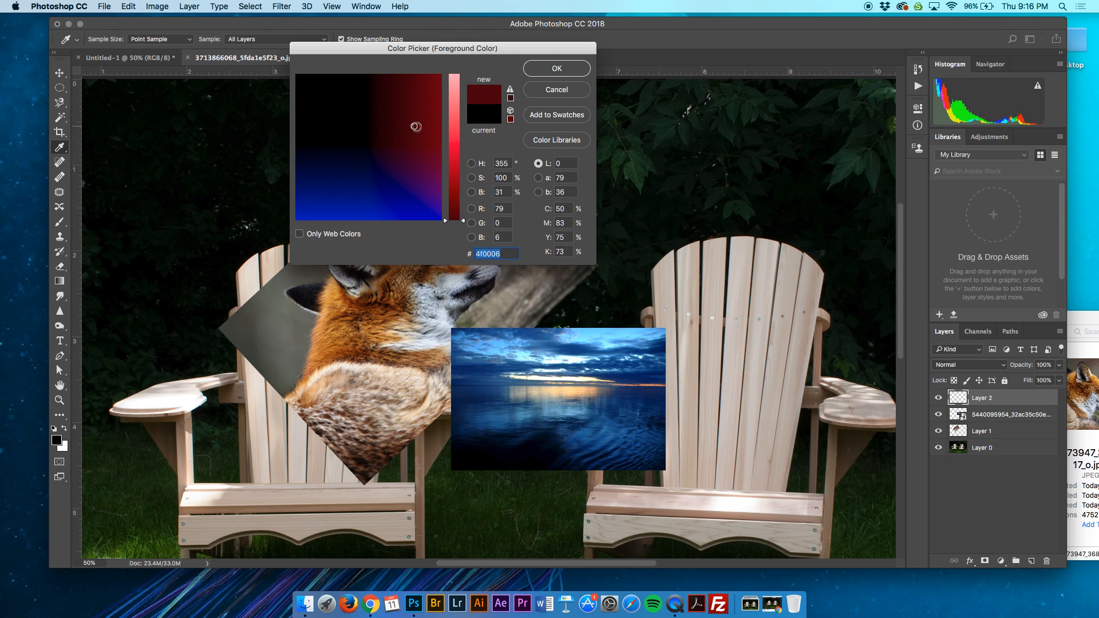
mouse_move(458, 146)
left_mouse_down()
mouse_move(458, 170)
mouse_move(457, 129)
mouse_move(413, 171)
left_mouse_up()
left_click_drag(433, 51, 518, 112)
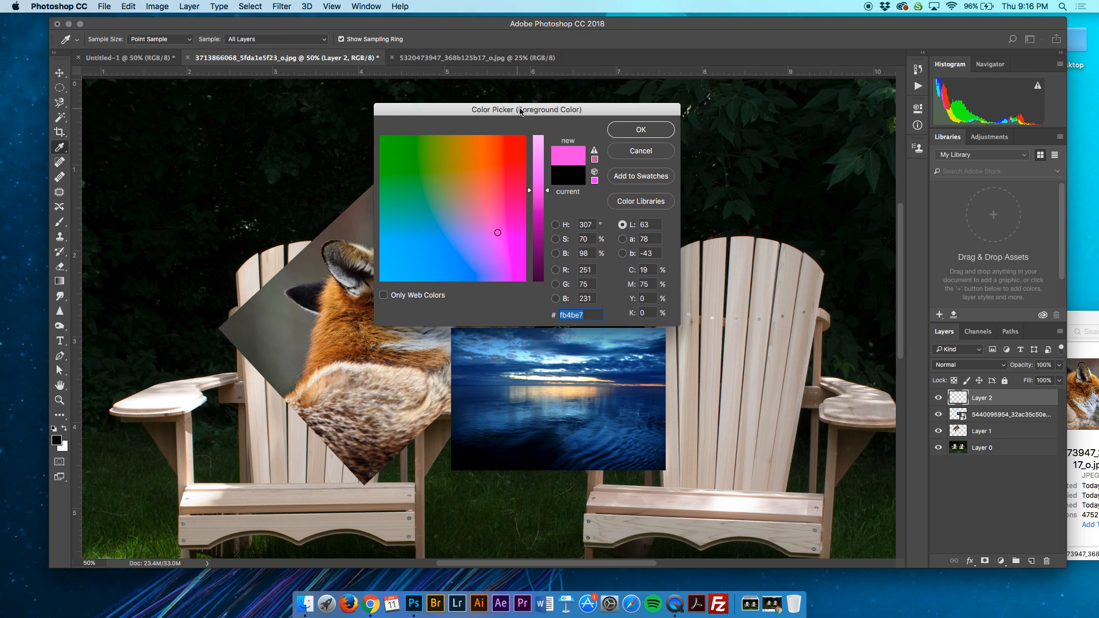
left_click(639, 136)
Brush pink outlines along the fox's head, ears, face markings and back on the new layer
key("b")
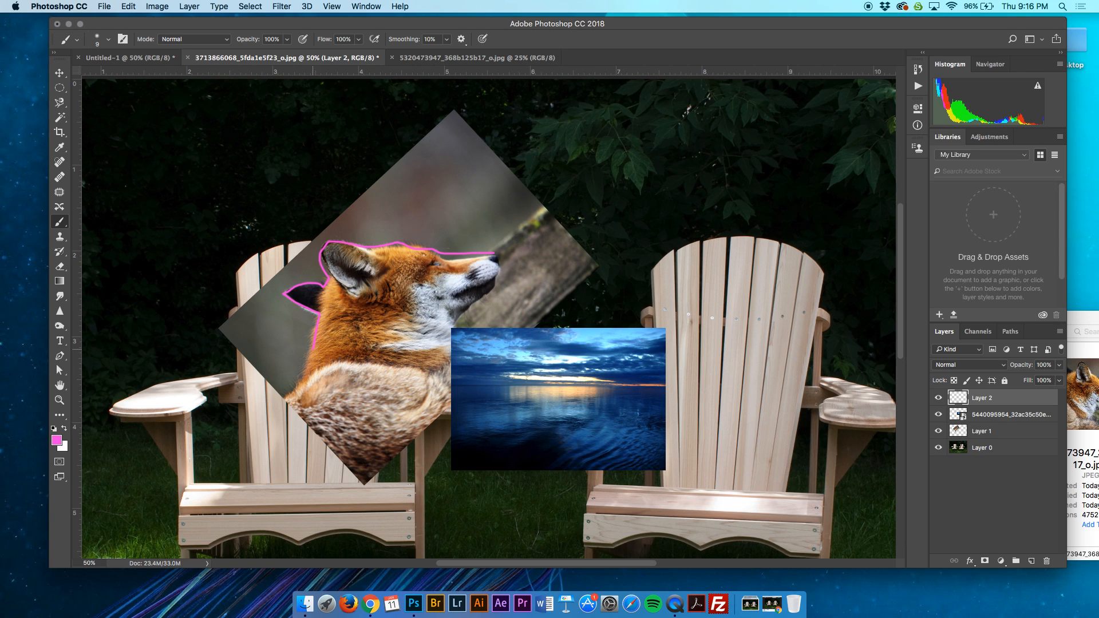
left_click_drag(303, 382, 452, 364)
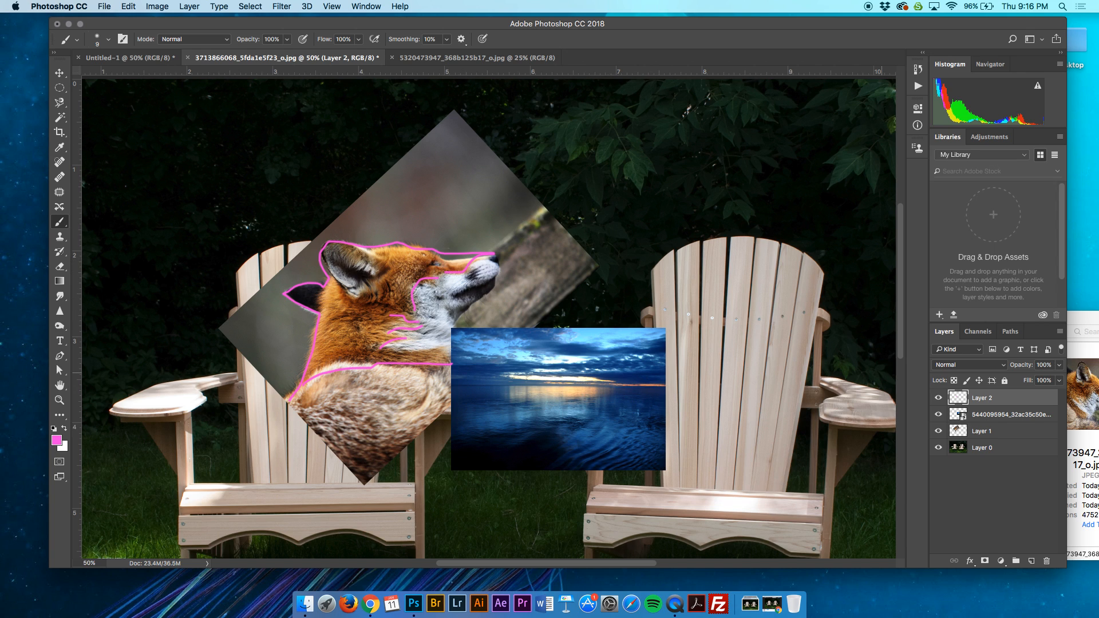
Toggle the pink outline layer's visibility off and on, and try Bevel & Emboss in its Layer Style settings
left_click(939, 398)
left_click(938, 398)
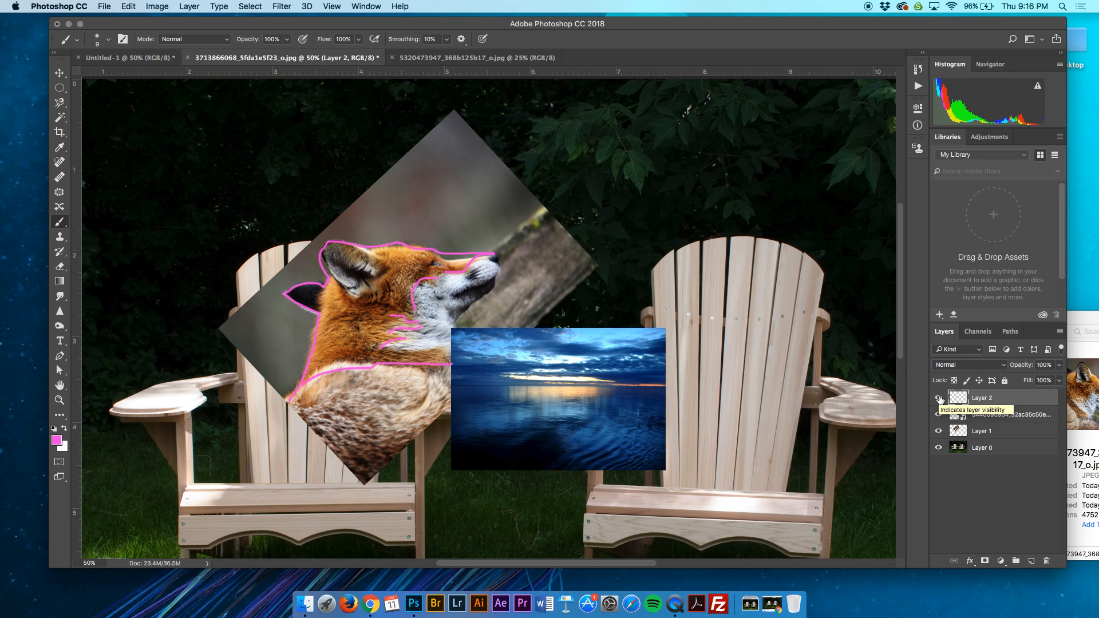
double_click(1003, 402)
left_click_drag(551, 84, 761, 162)
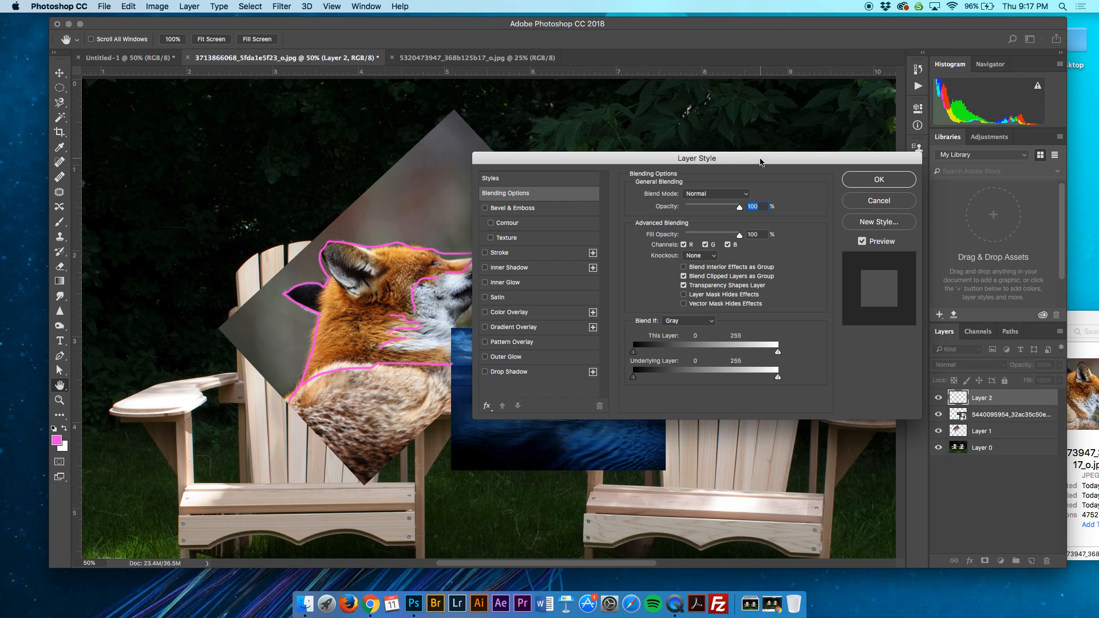
left_click_drag(684, 166, 719, 129)
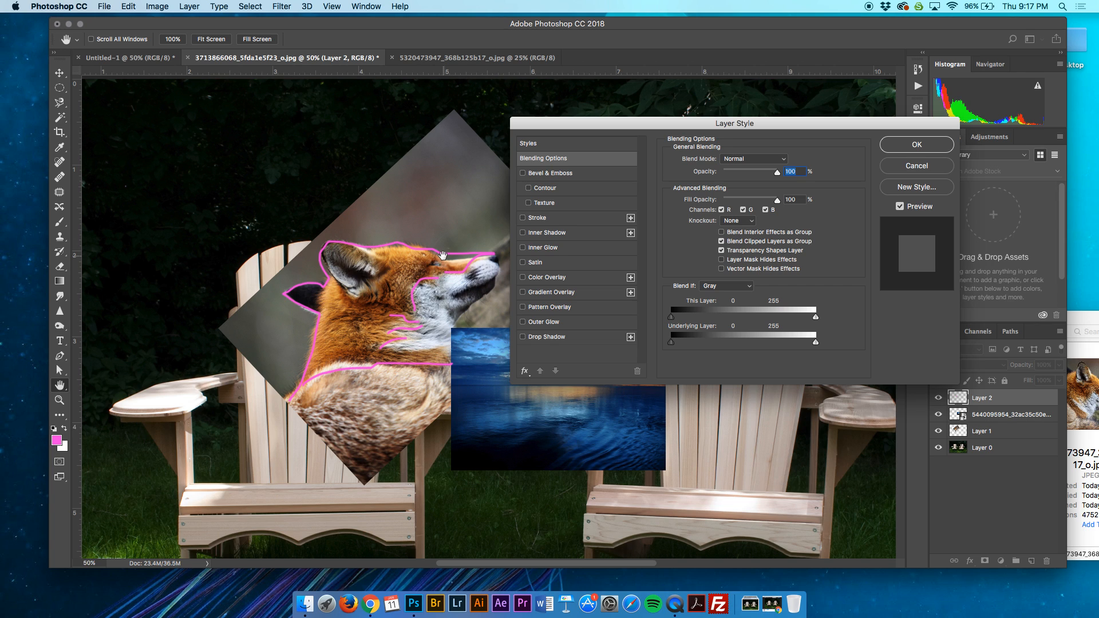
left_click(523, 173)
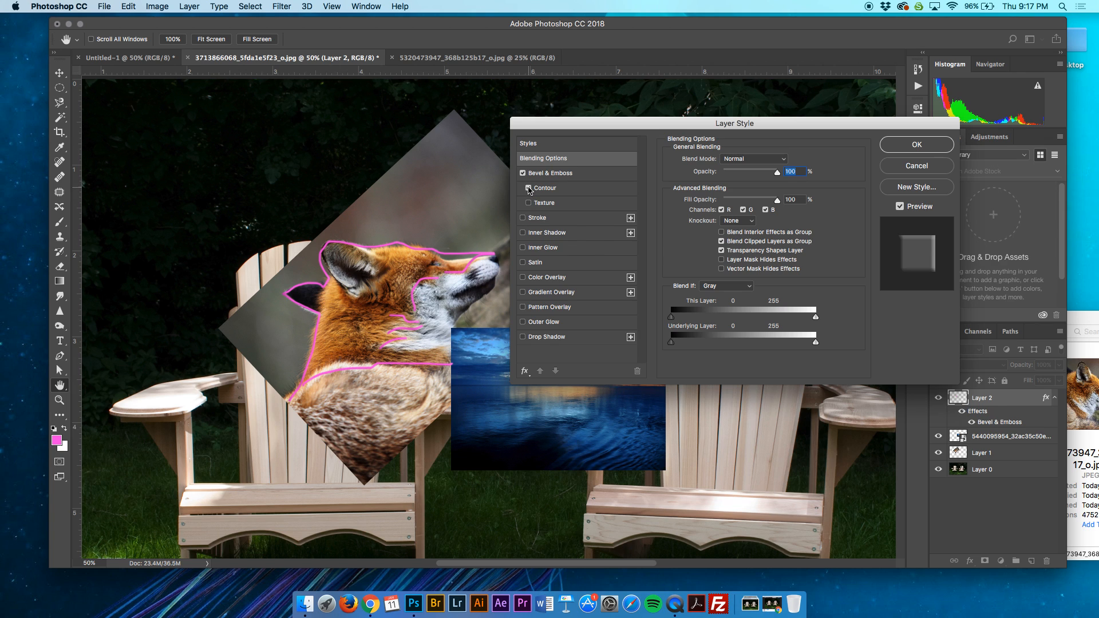
left_click(523, 173)
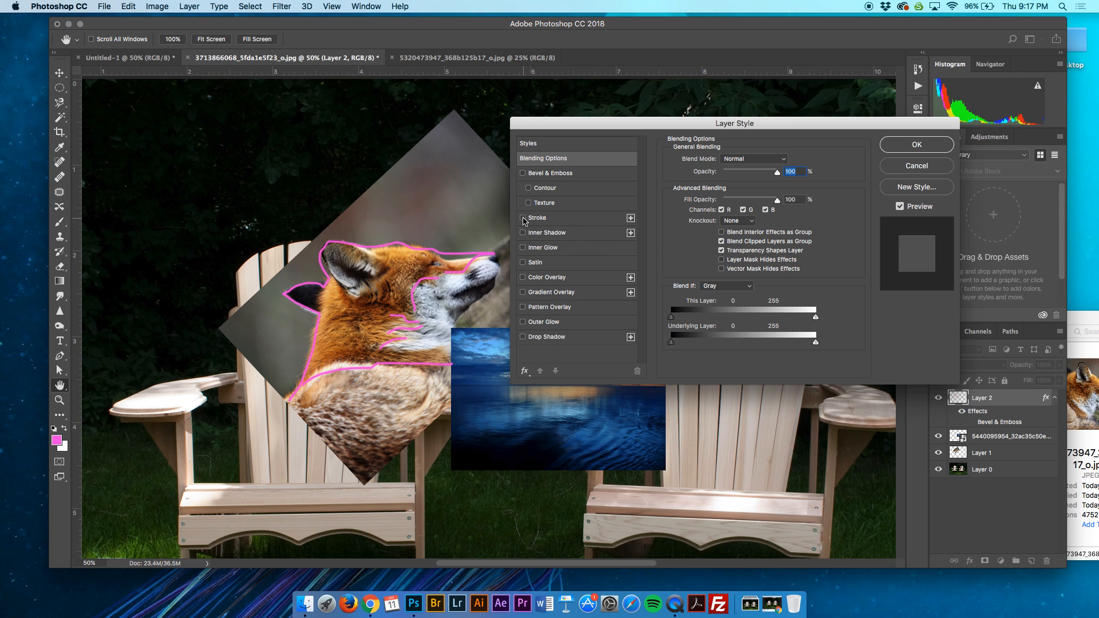
Try a cyan 00ffff Stroke on the outline layer with Screen blending, 46 px size and 33% opacity, and disable it
left_click(523, 219)
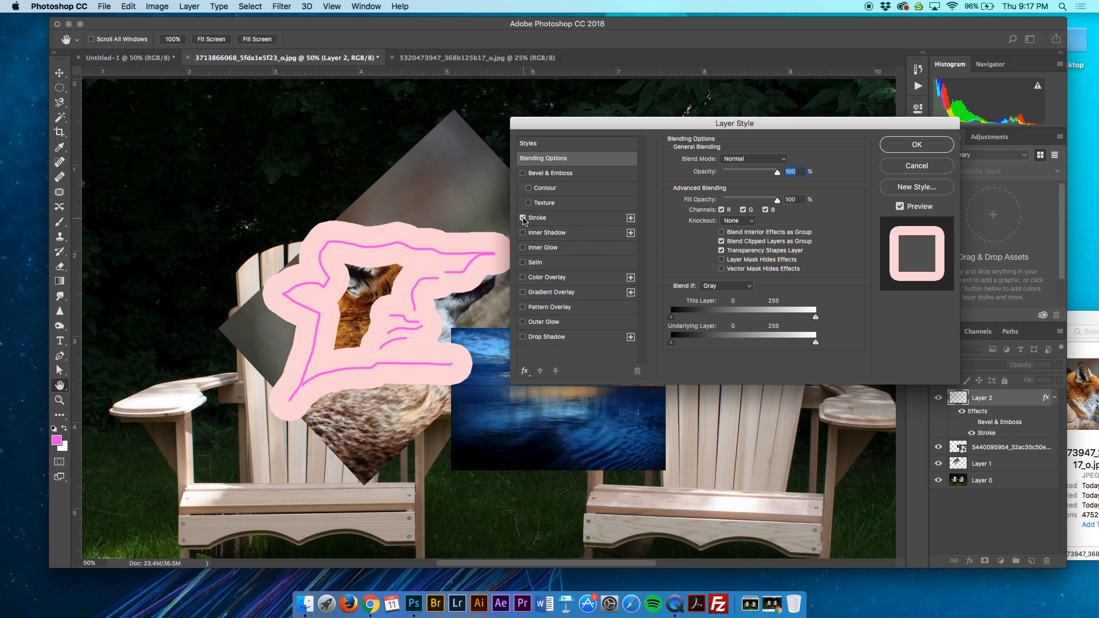
left_click(522, 219)
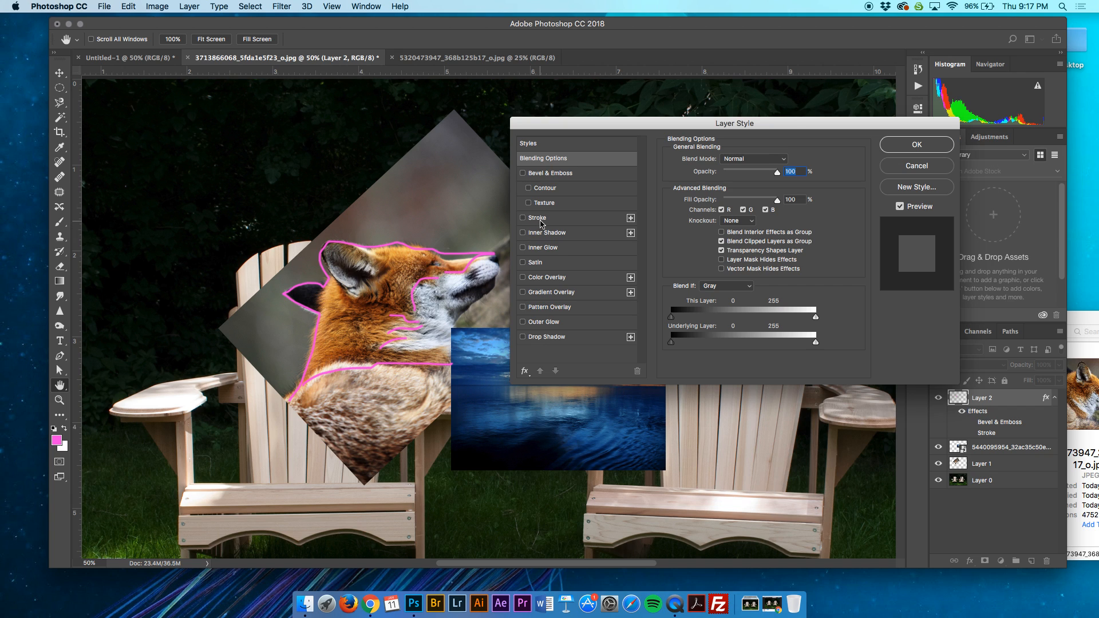
left_click(542, 223)
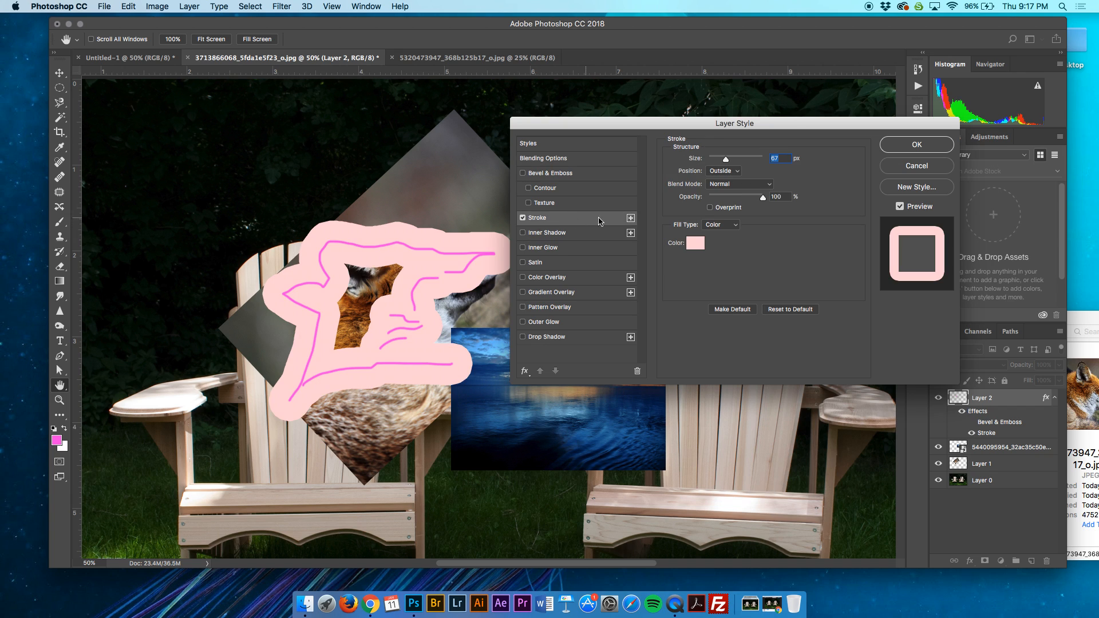
left_click(725, 188)
left_click(736, 265)
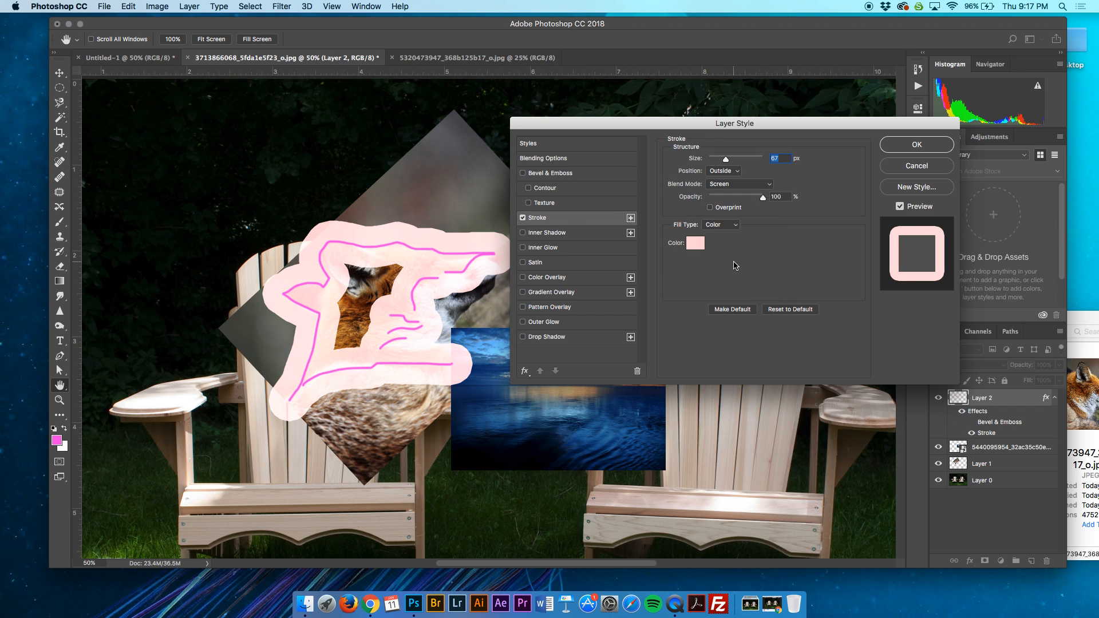
left_click(696, 243)
left_click(486, 246)
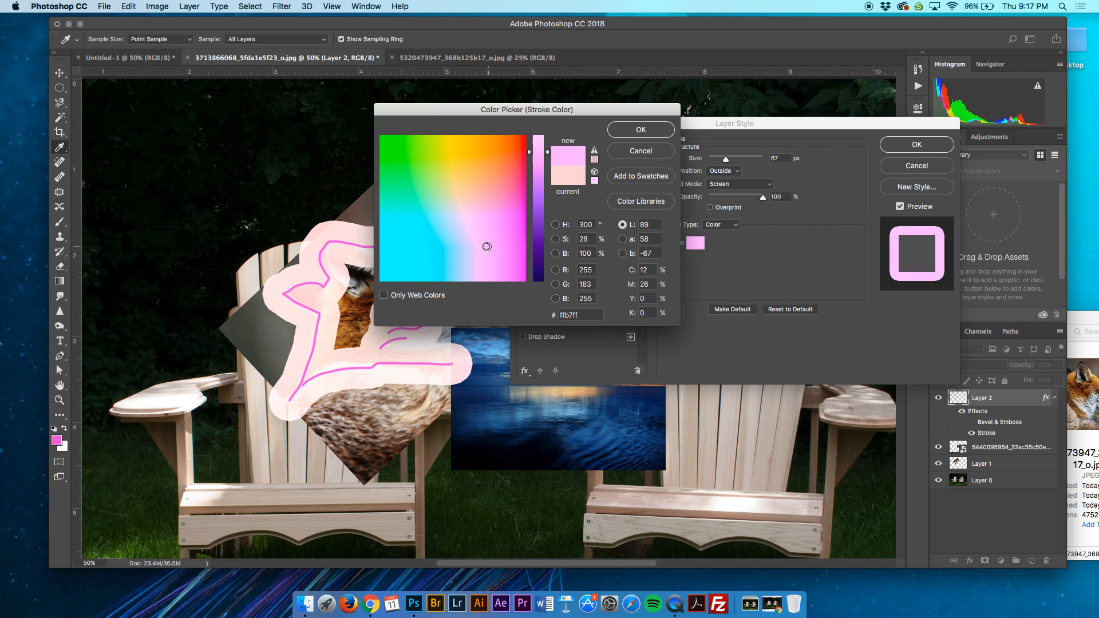
left_click(417, 246)
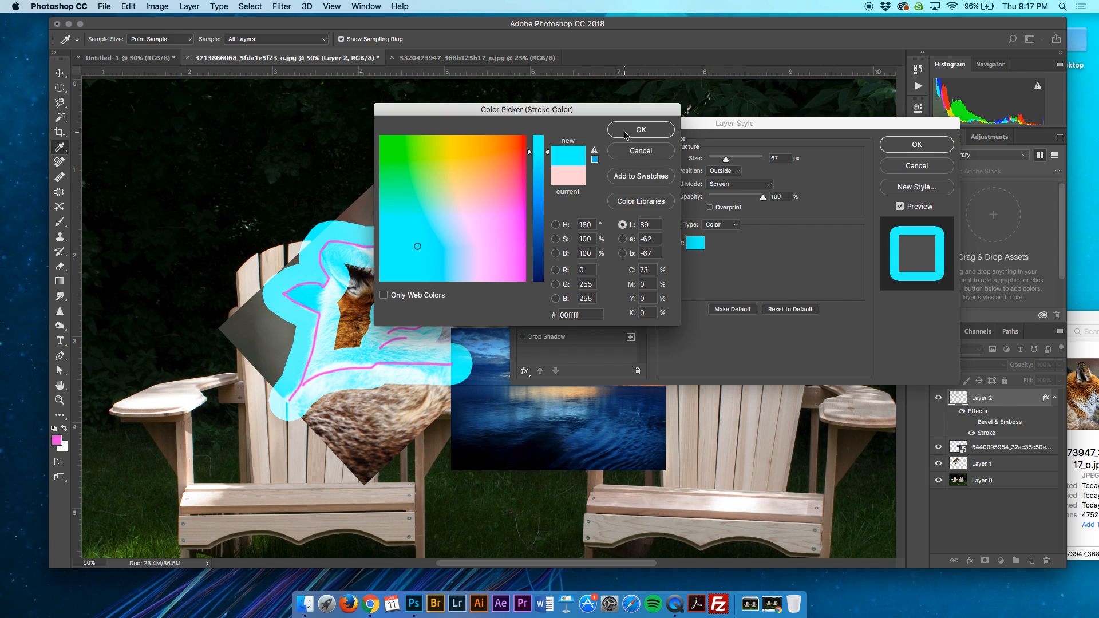
left_click(625, 135)
left_click_drag(751, 198, 727, 199)
mouse_move(725, 159)
left_mouse_down()
mouse_move(708, 161)
mouse_move(723, 162)
left_mouse_up()
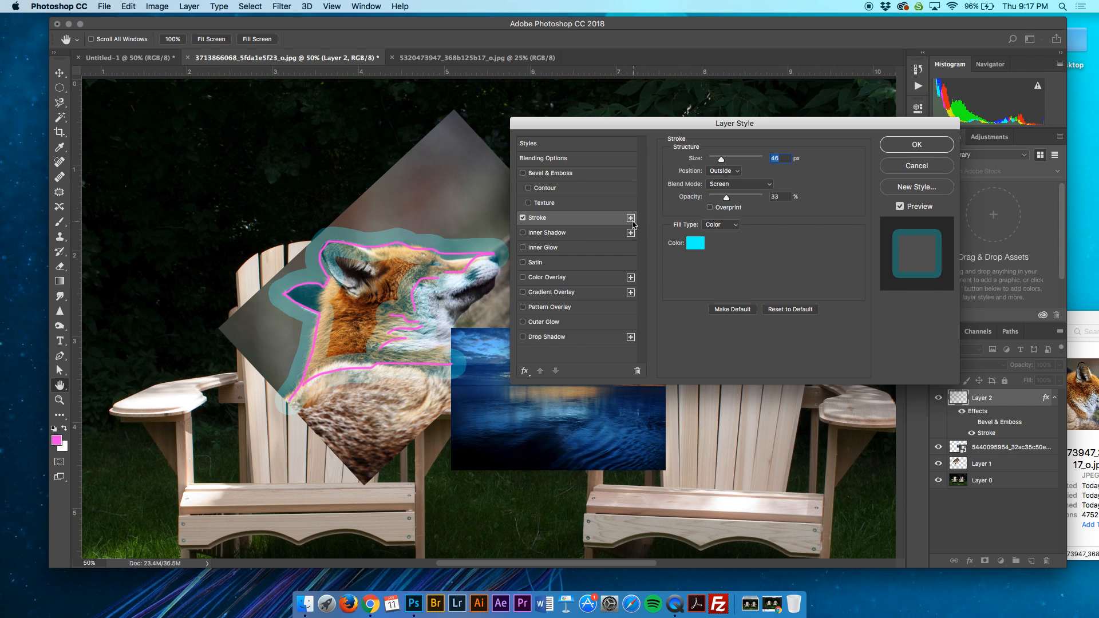
left_click(523, 218)
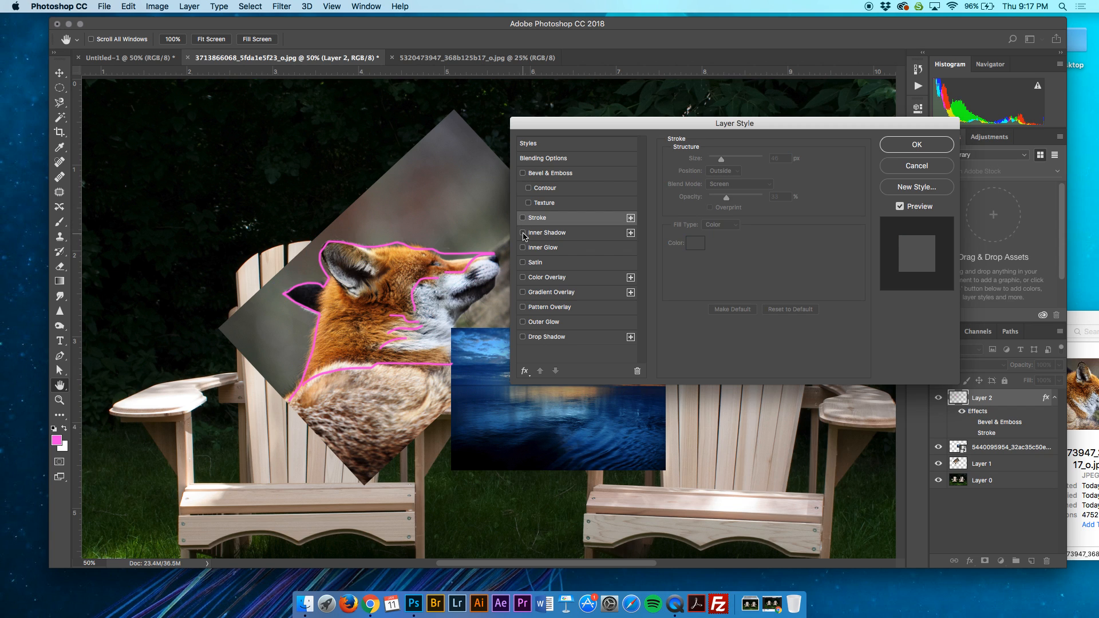
Try Inner Shadow, Inner Glow and Satin with a multi-peaked contour on the outline layer, switching each effect off again
left_click(523, 233)
left_click(522, 248)
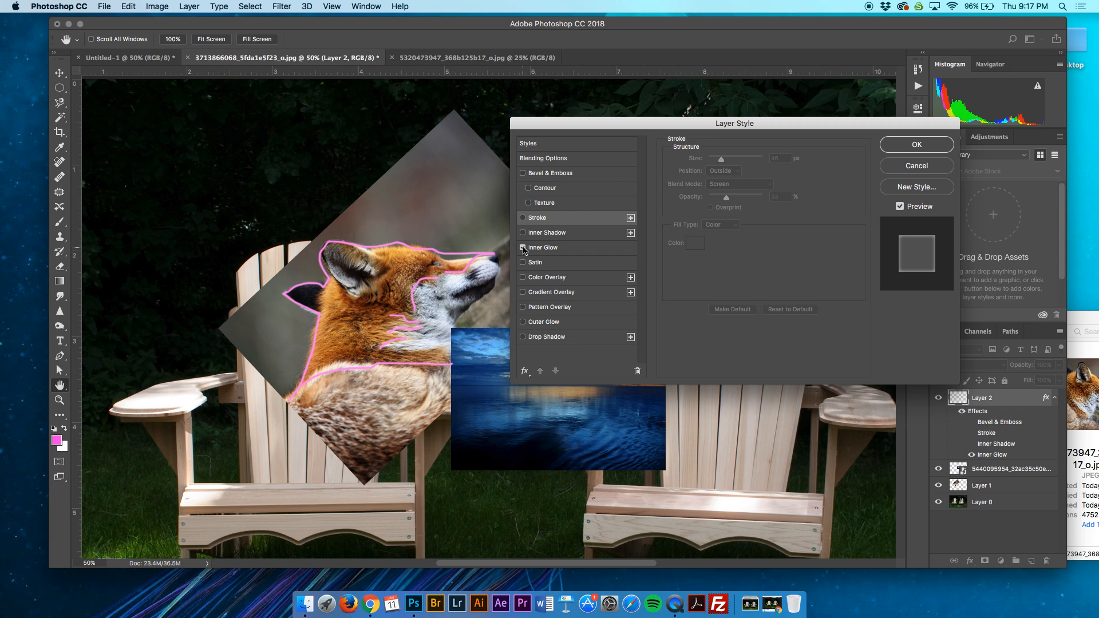
left_click(523, 263)
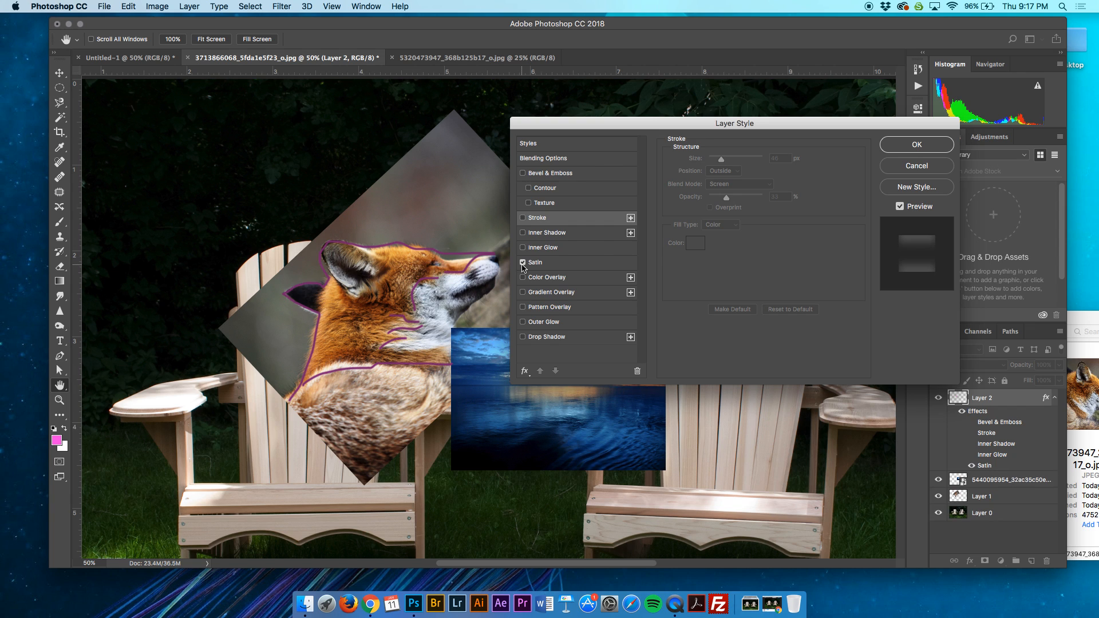
left_click(538, 263)
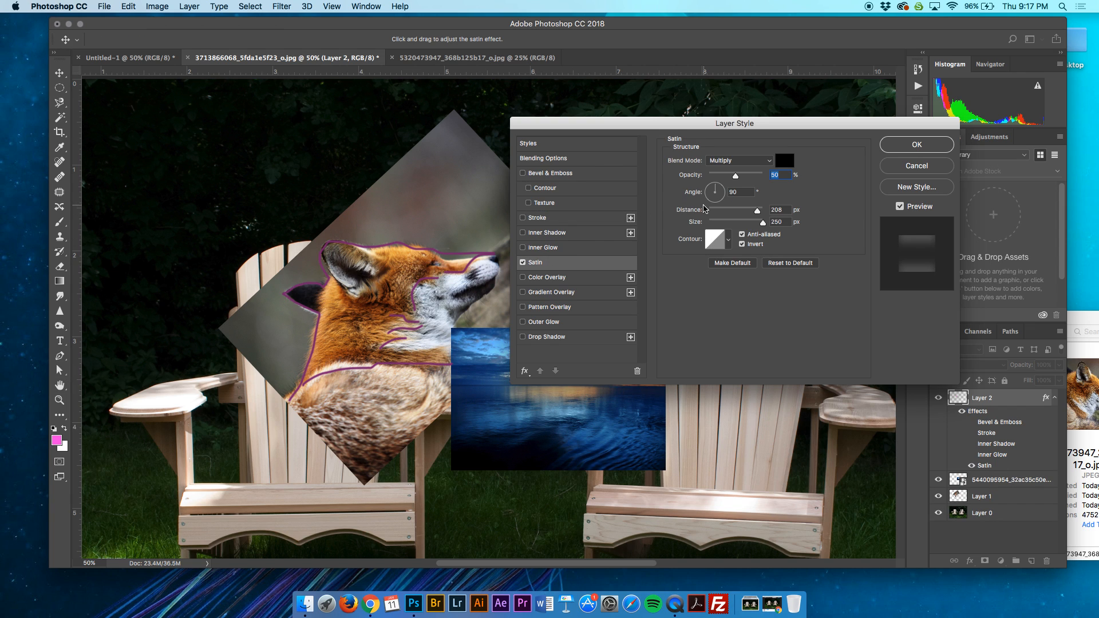
left_click(715, 239)
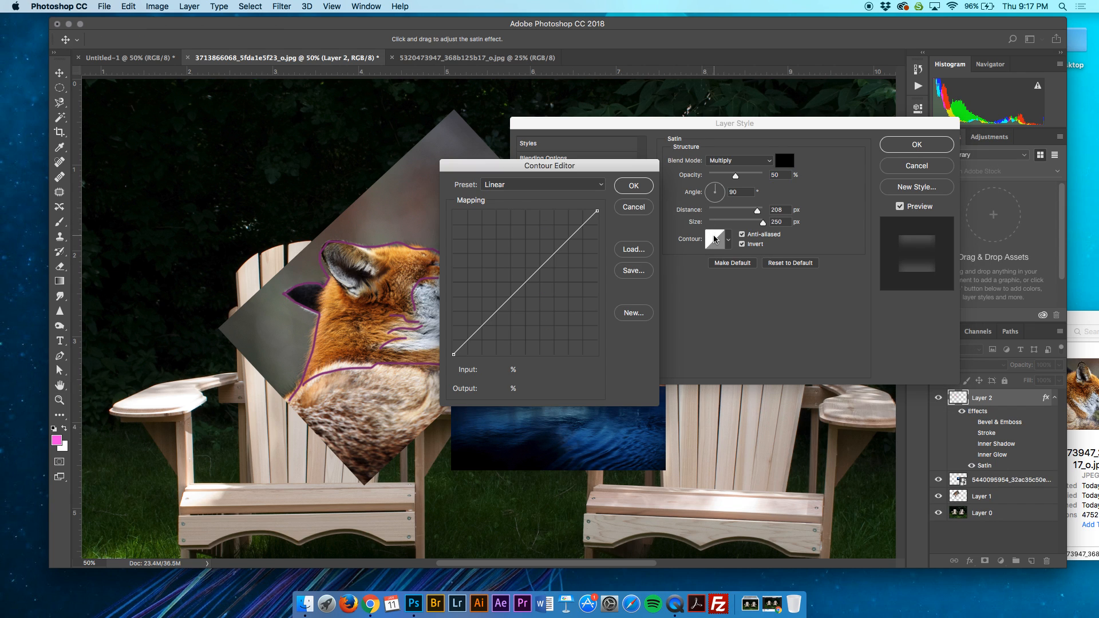
left_click(628, 205)
left_click(728, 242)
left_click(696, 284)
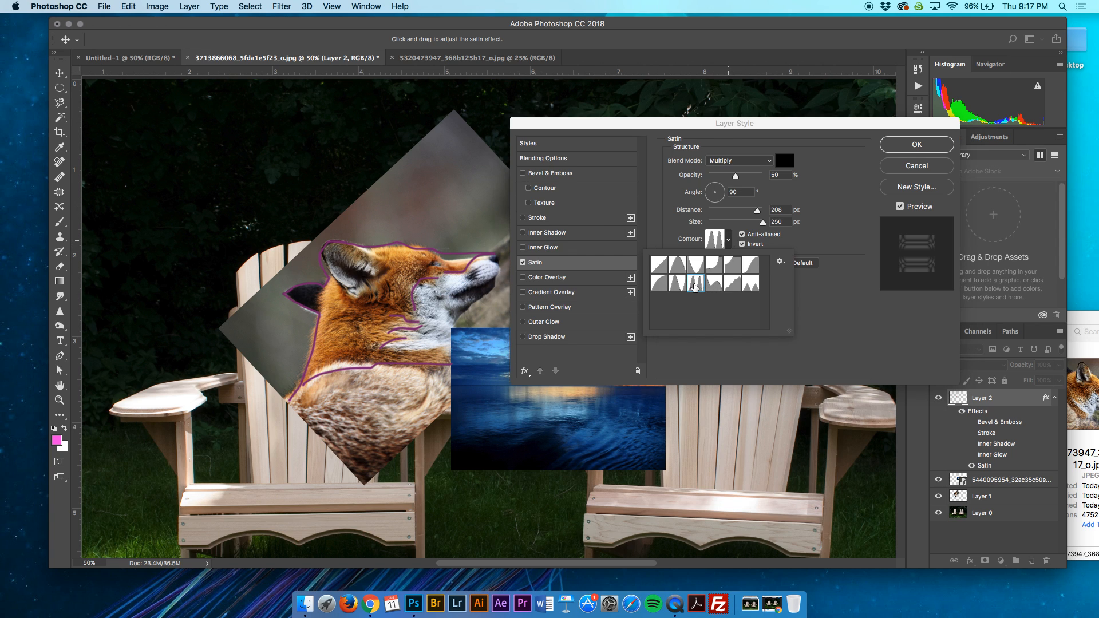
left_click(729, 238)
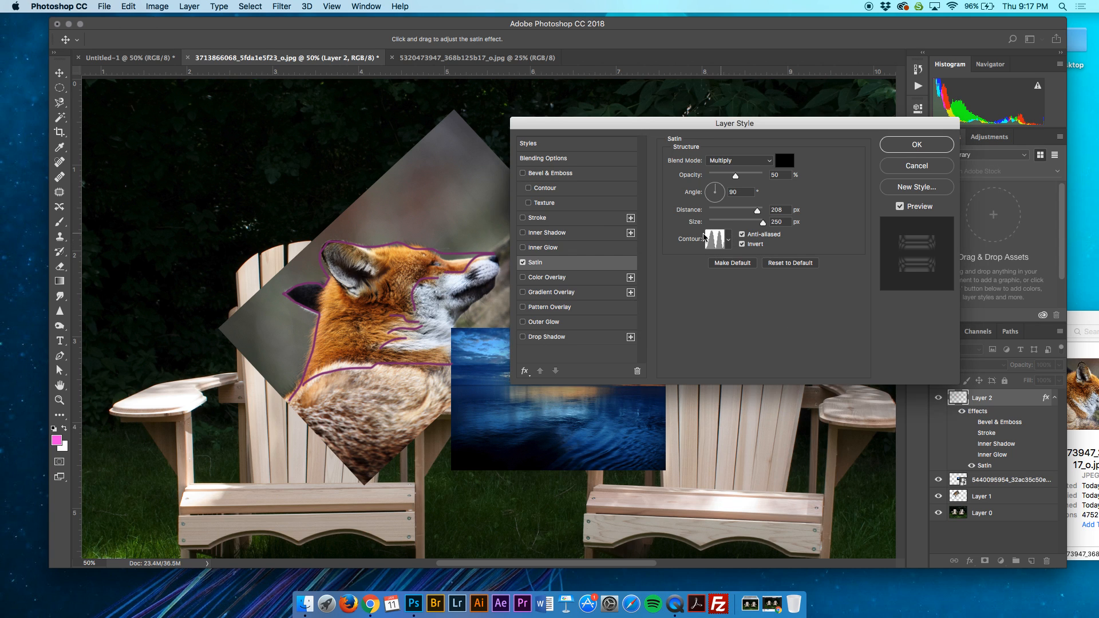
left_click(522, 267)
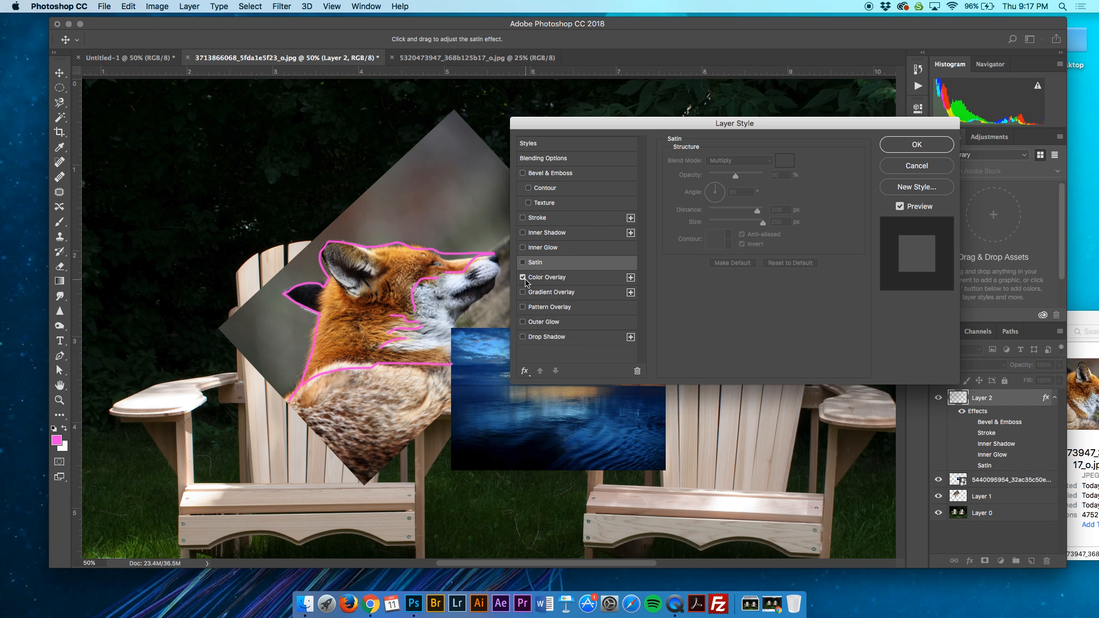
Try Color, Gradient and Pattern Overlay, Outer Glow and Drop Shadow one by one on the outline layer, and discard all style changes
left_click(523, 278)
left_click(524, 279)
left_click(523, 293)
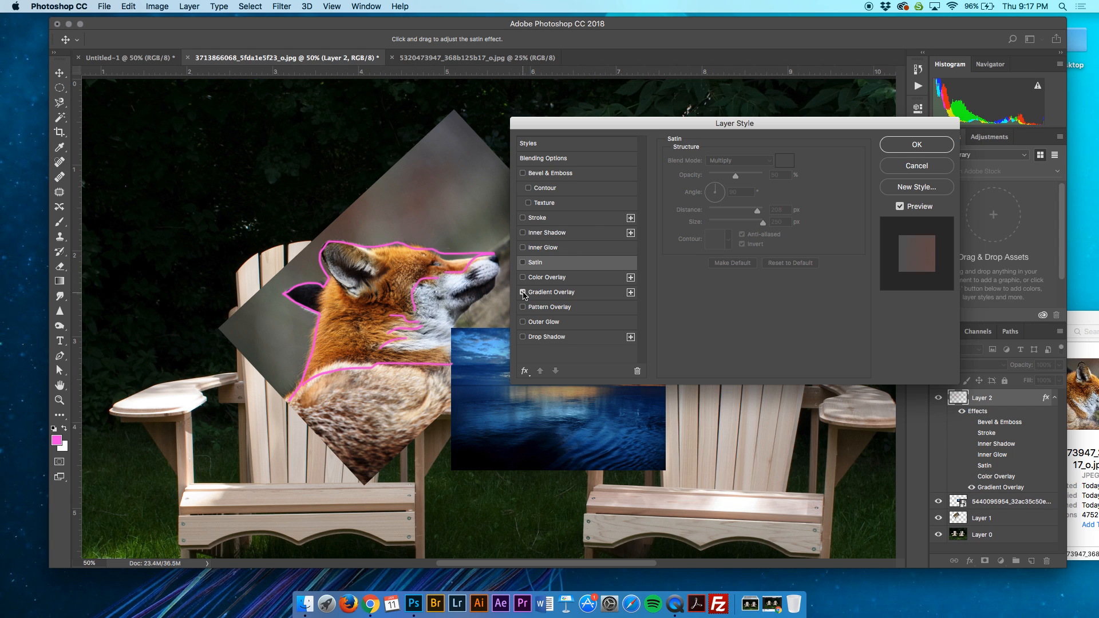
left_click(522, 293)
left_click(523, 307)
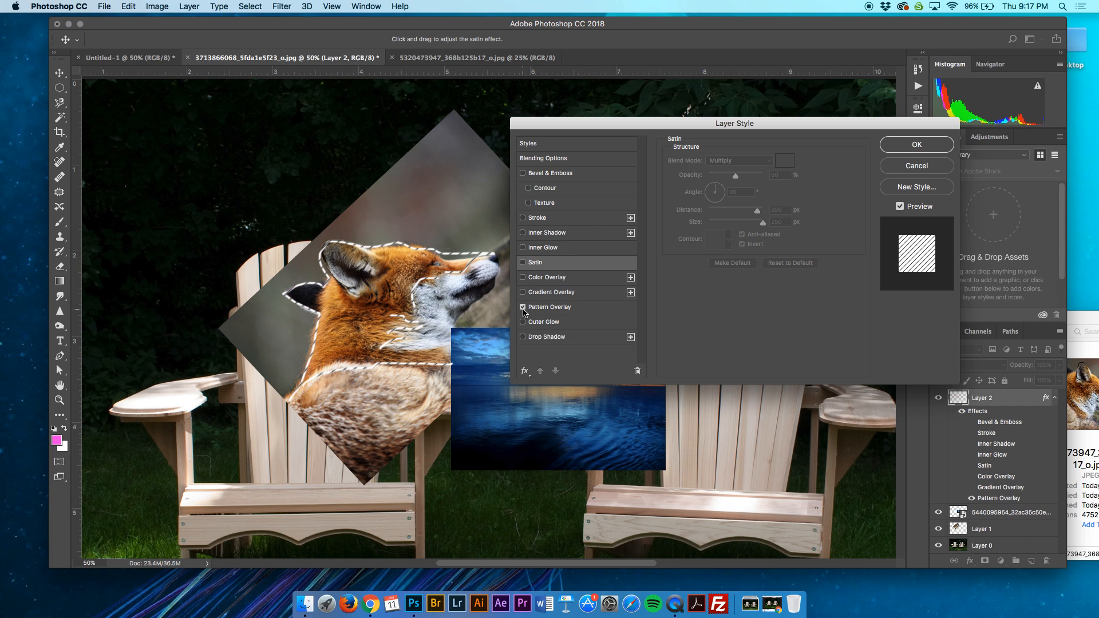
left_click(523, 307)
left_click(523, 322)
left_click(523, 322)
left_click(522, 337)
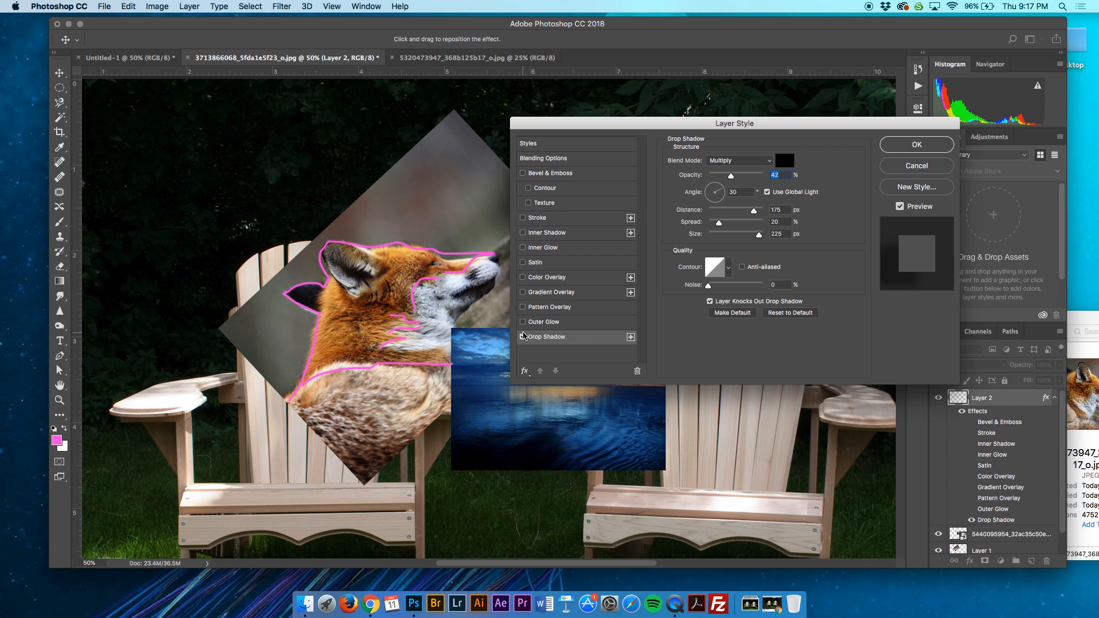
left_click(523, 337)
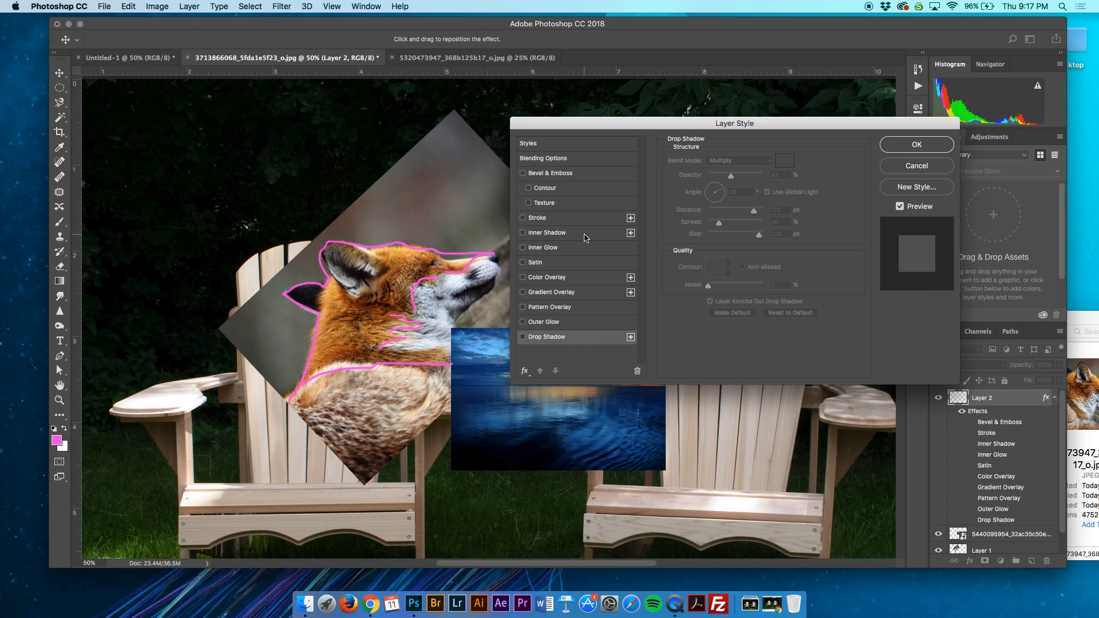
left_click(916, 166)
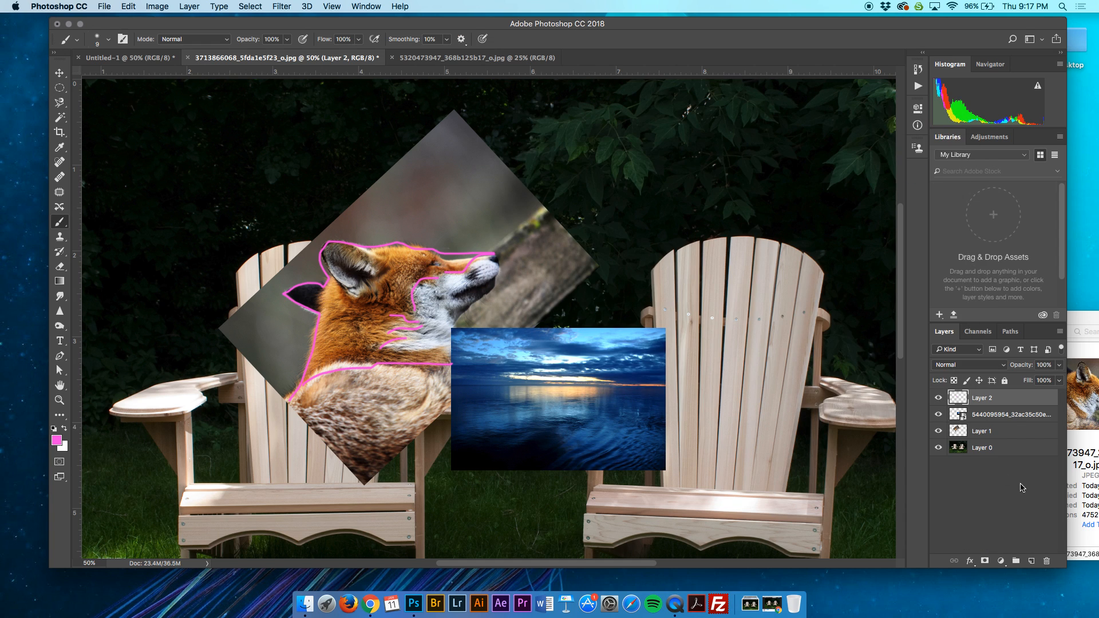
Delete the pink outline layer, Layer 2, and select the chairs background layer, Layer 0
left_click(1047, 563)
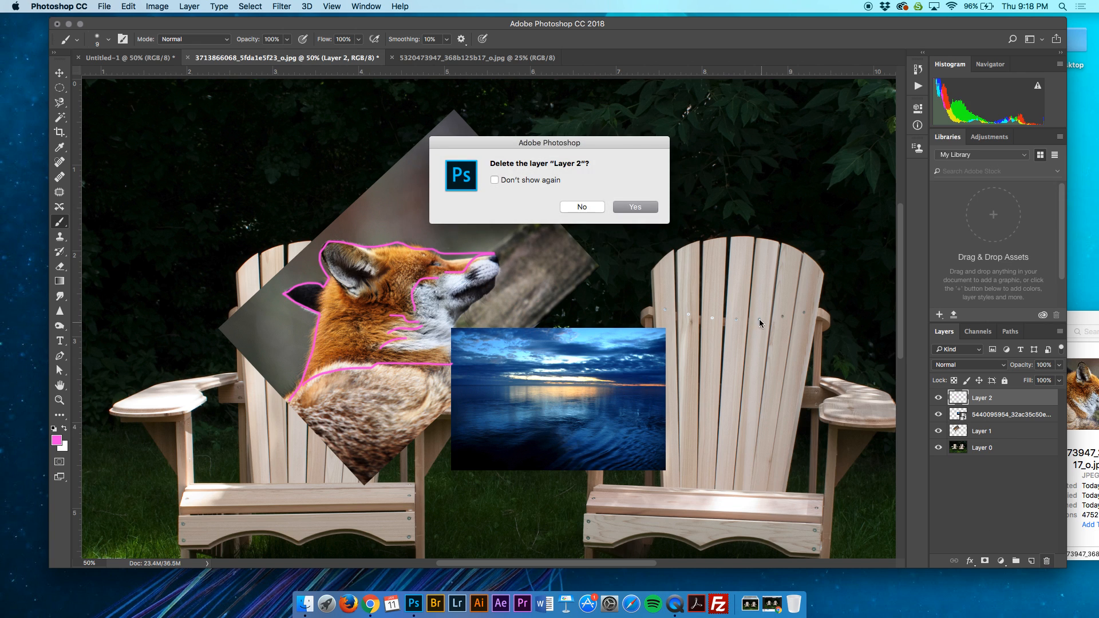
left_click(627, 210)
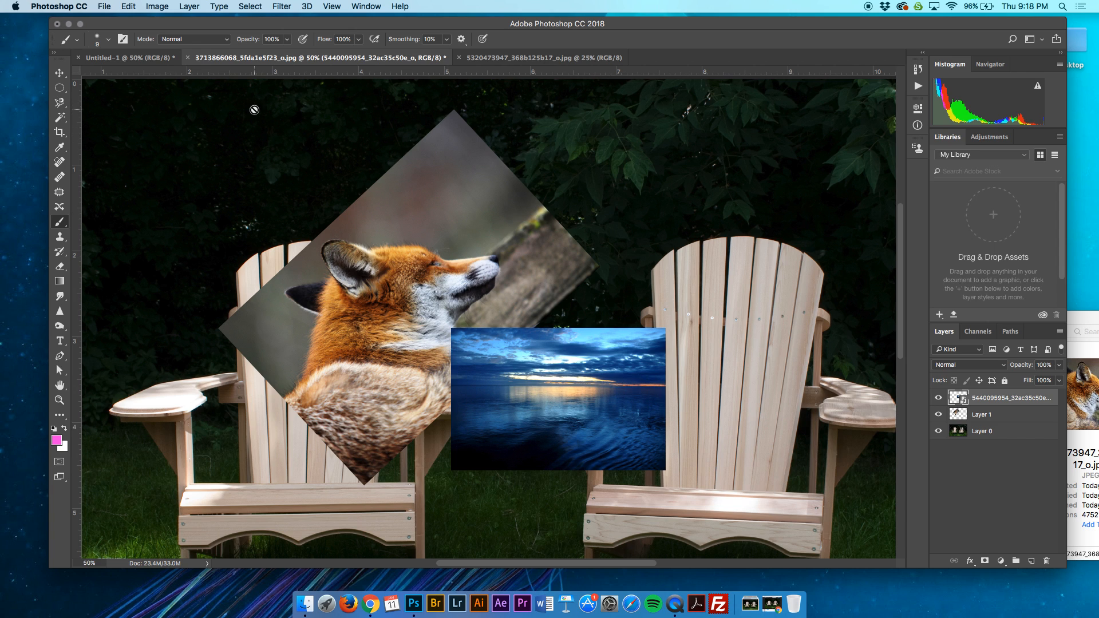
left_click(992, 434)
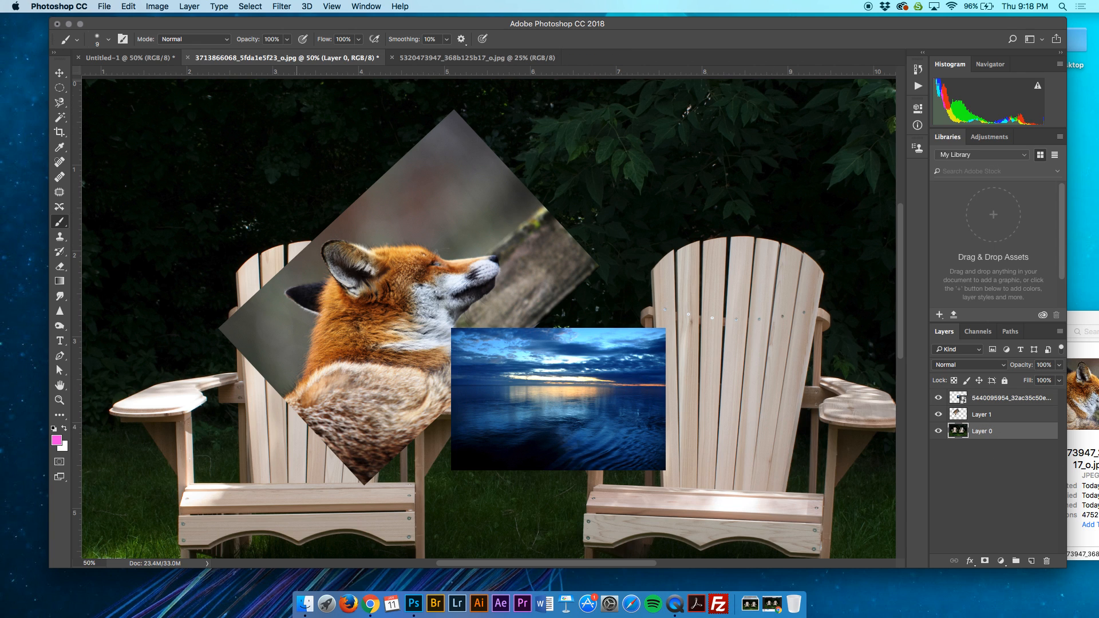
Save the layered document in Photoshop format with maximized compatibility, naming the file with the author's full name followed by _PhotoshopDemo01
left_click(104, 6)
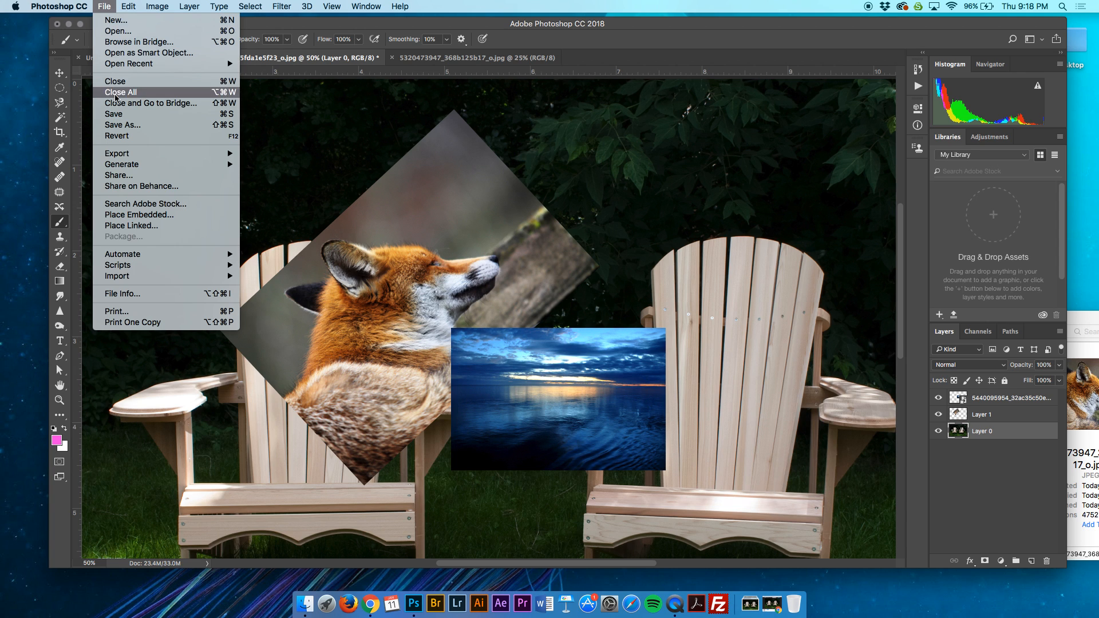
left_click(121, 125)
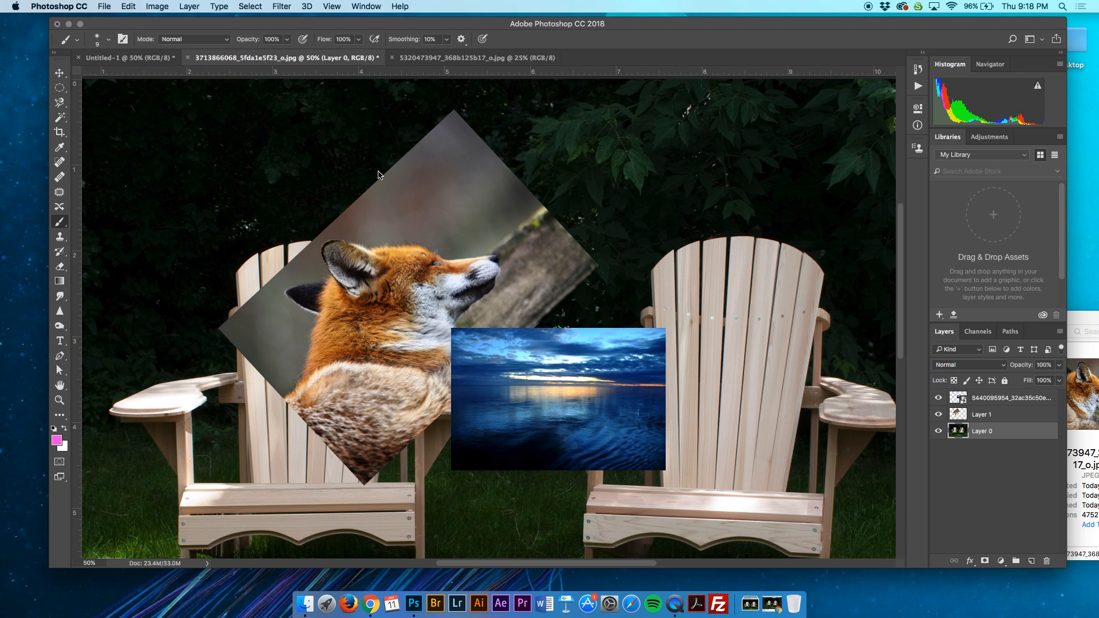
key("super+shift+s")
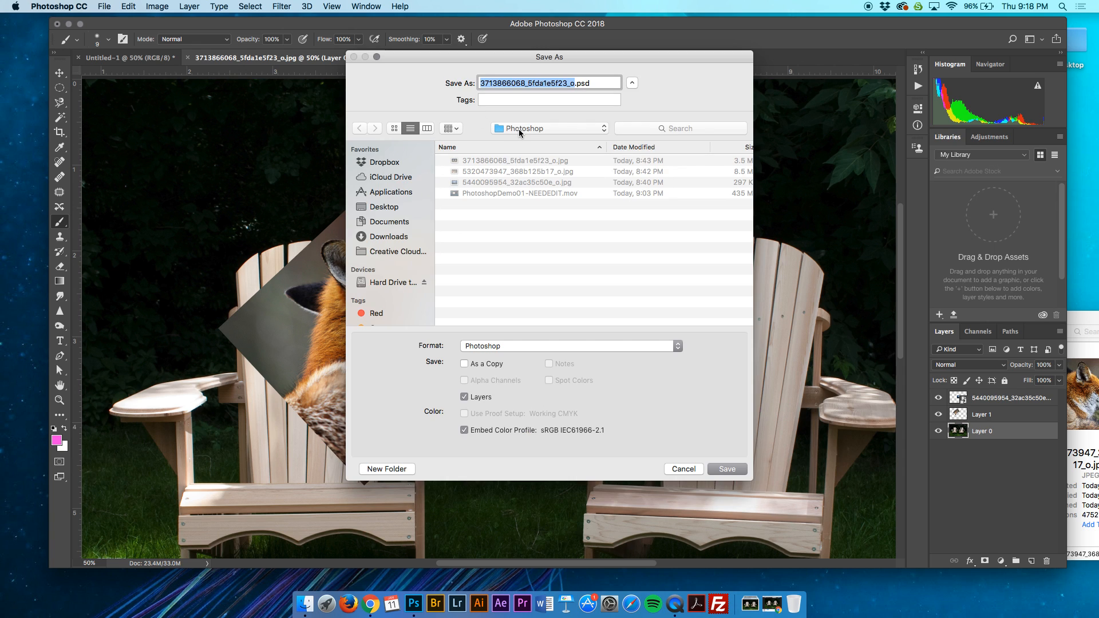
type("Samant")
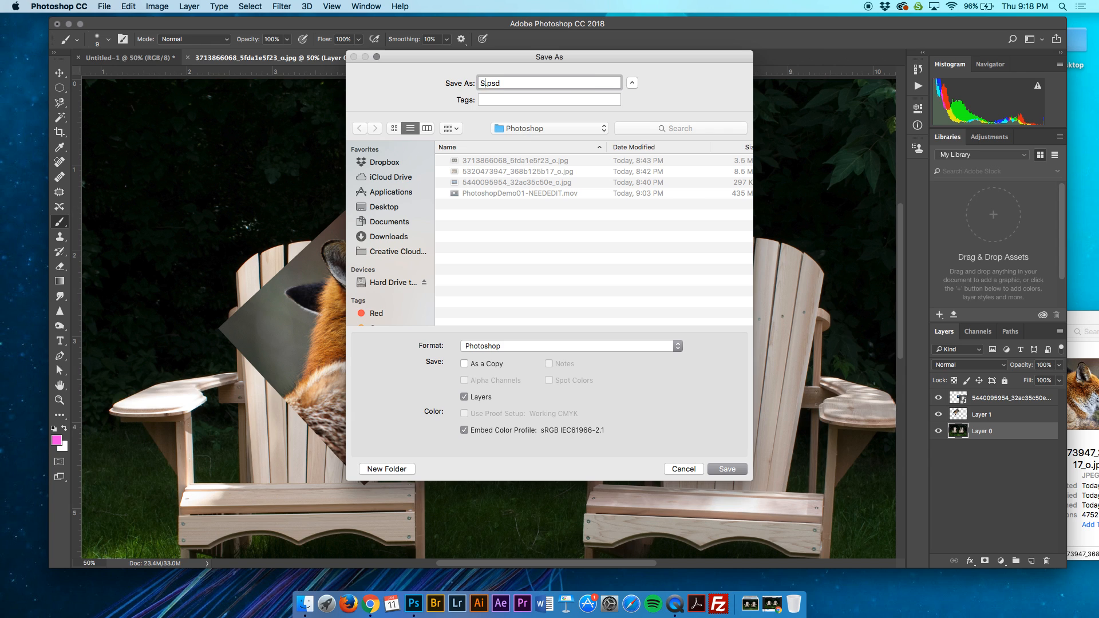
type("haAasen_Photod")
type("hopDemo01")
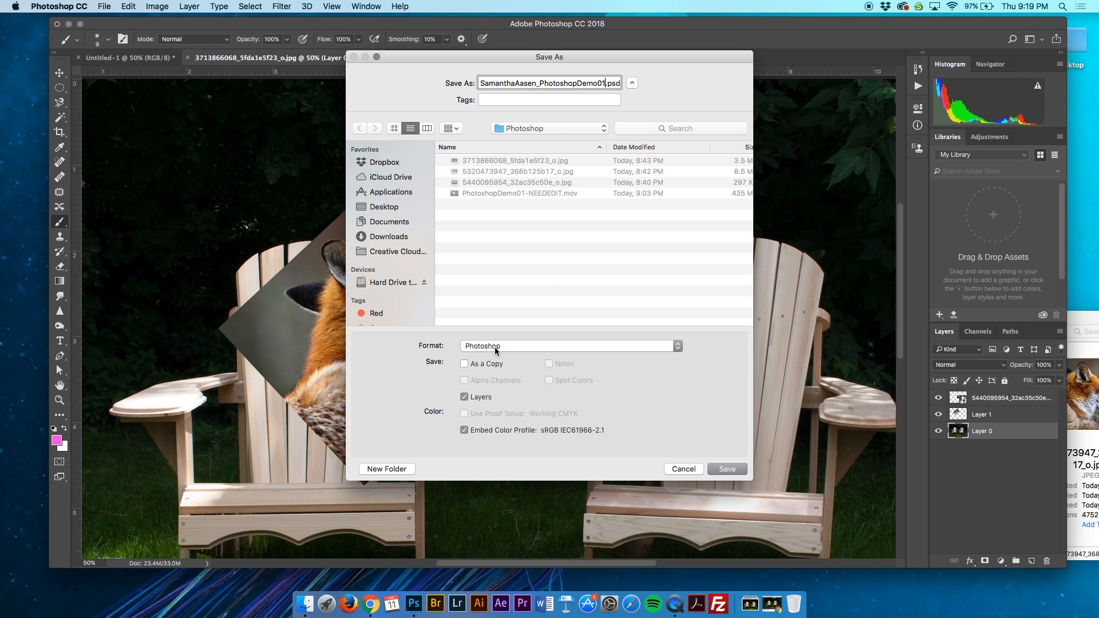
left_click(727, 469)
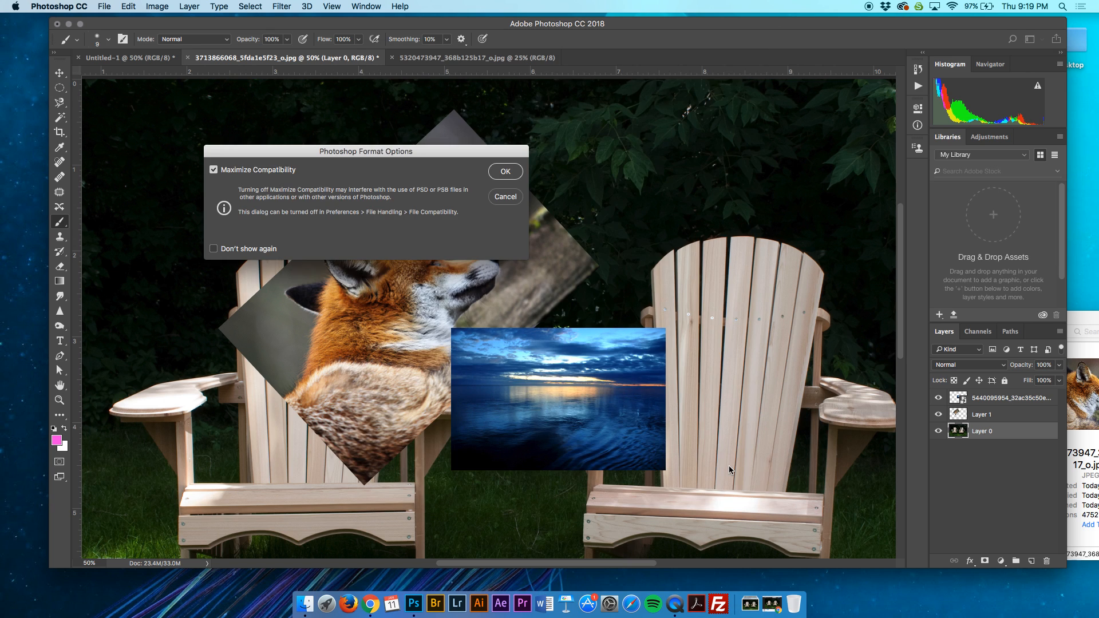
left_click(504, 172)
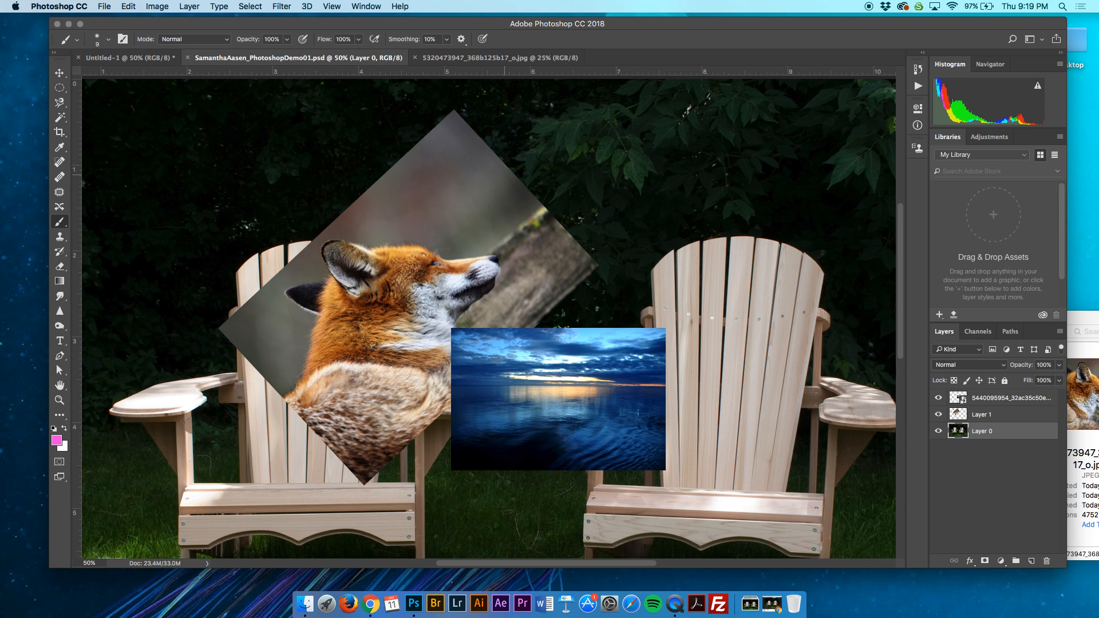
Save a JPEG copy of the composite under the same base name in the Photoshop folder, with Maximum quality 12 and Progressive format
left_click(104, 7)
left_click(137, 133)
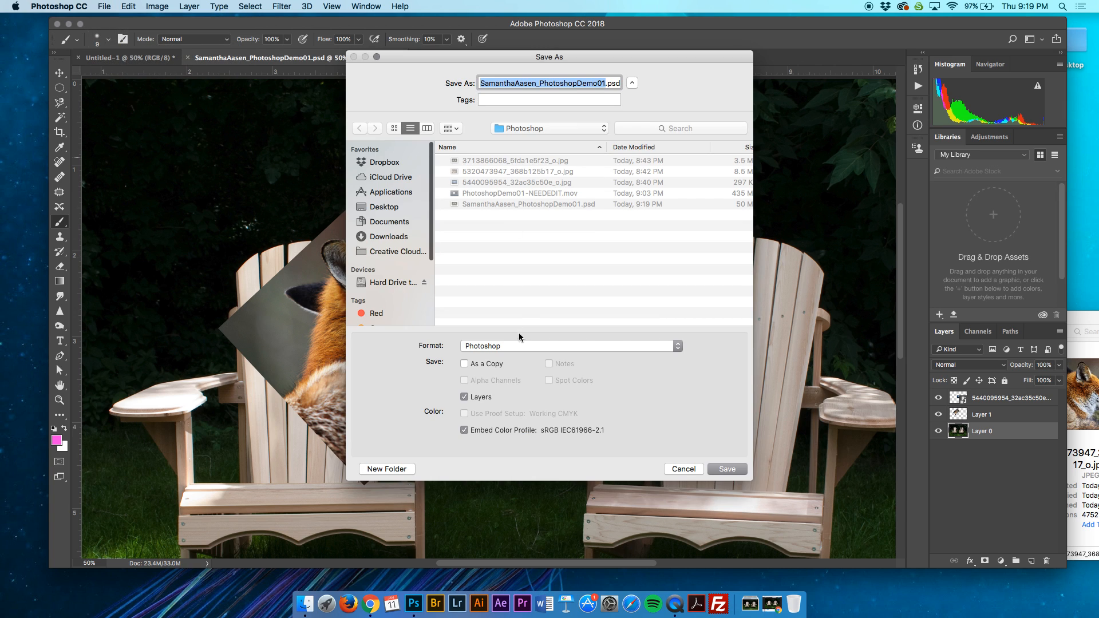
left_click(517, 345)
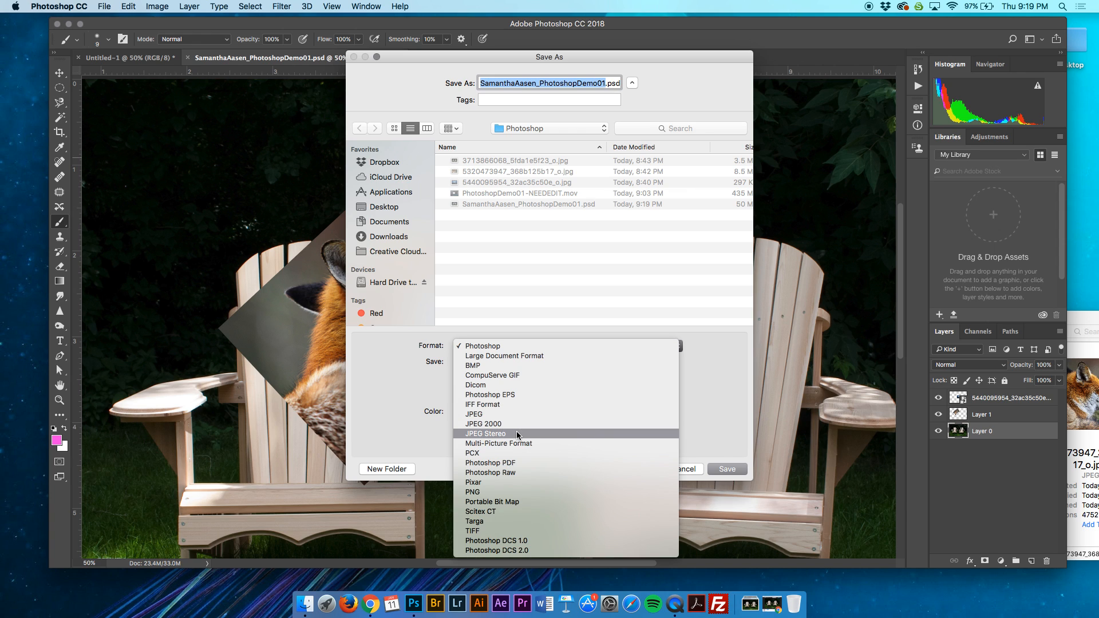
left_click(511, 412)
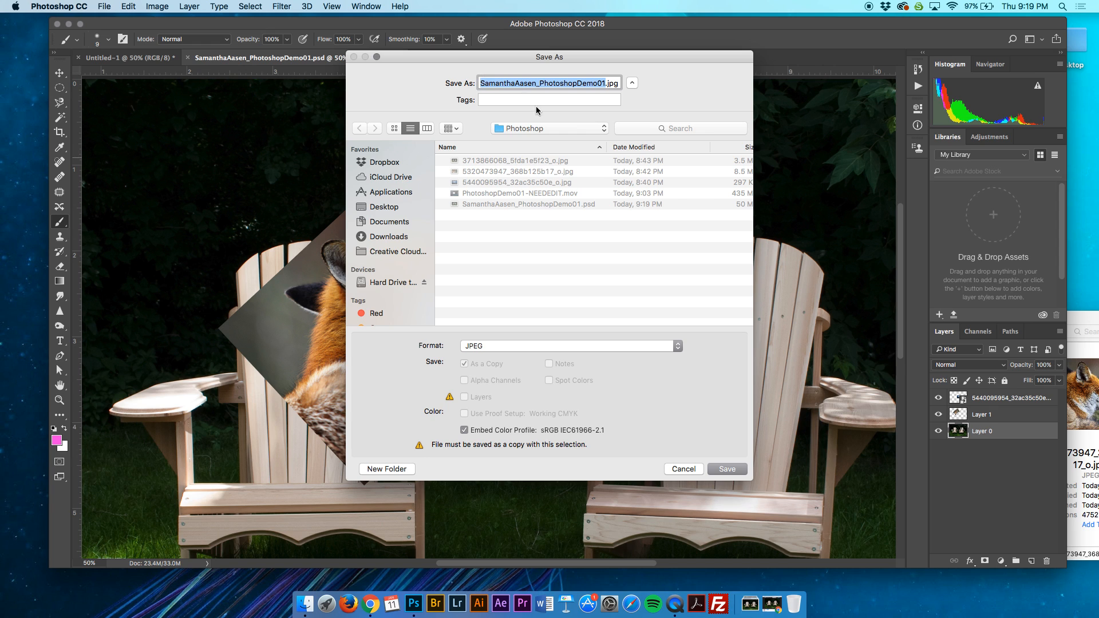
left_click(724, 470)
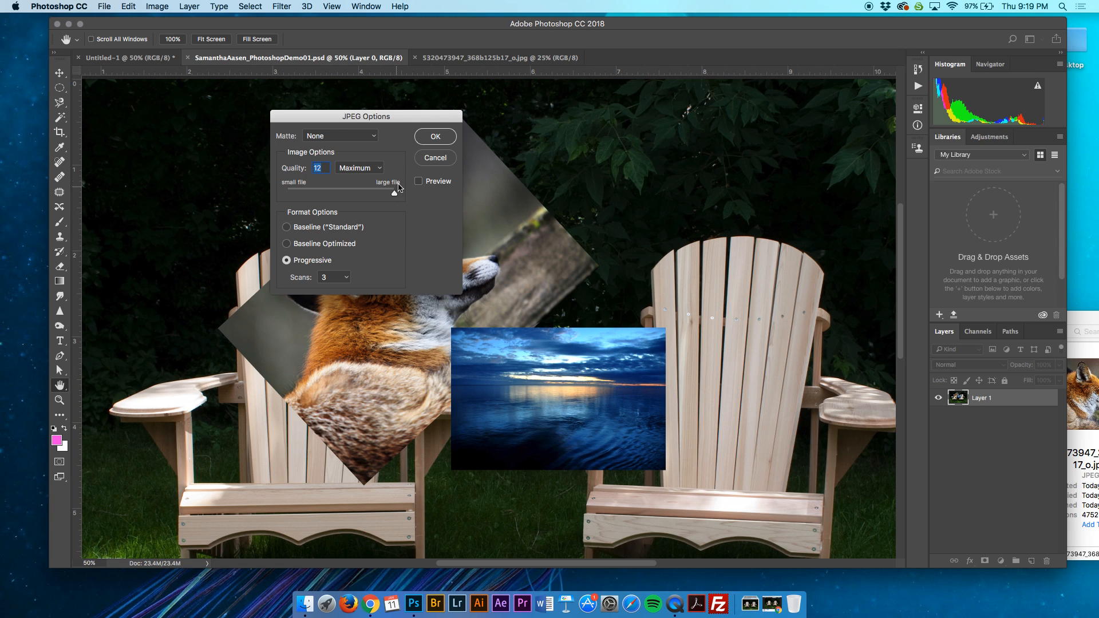
left_click(433, 136)
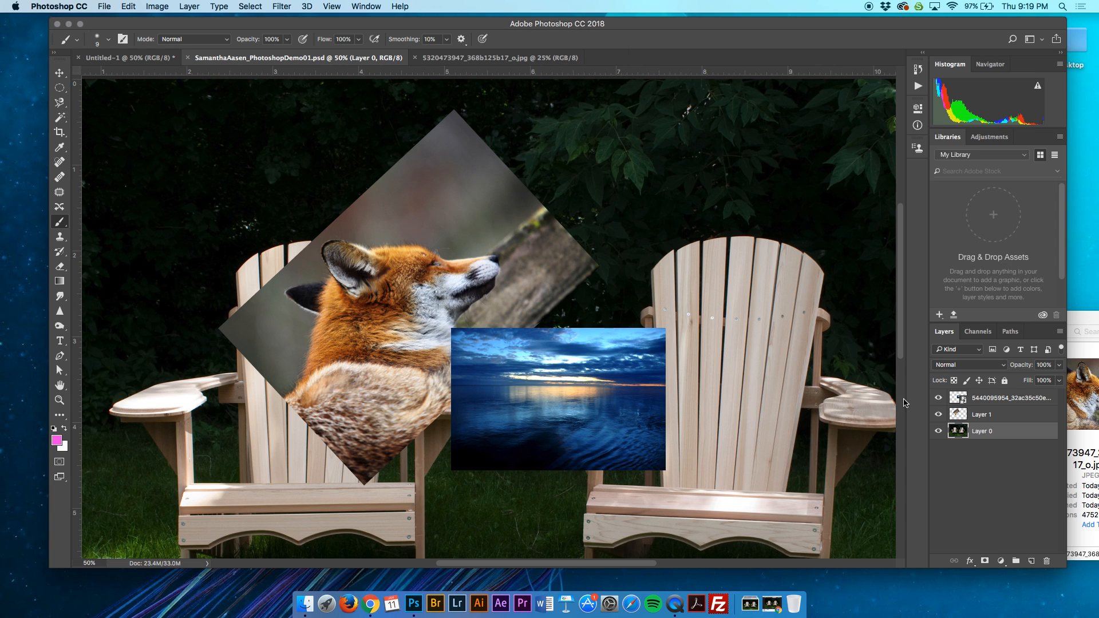
Switch to Finder, preview the exported JPEG file from the Photoshop folder, close the preview and return to Photoshop
left_click(1082, 529)
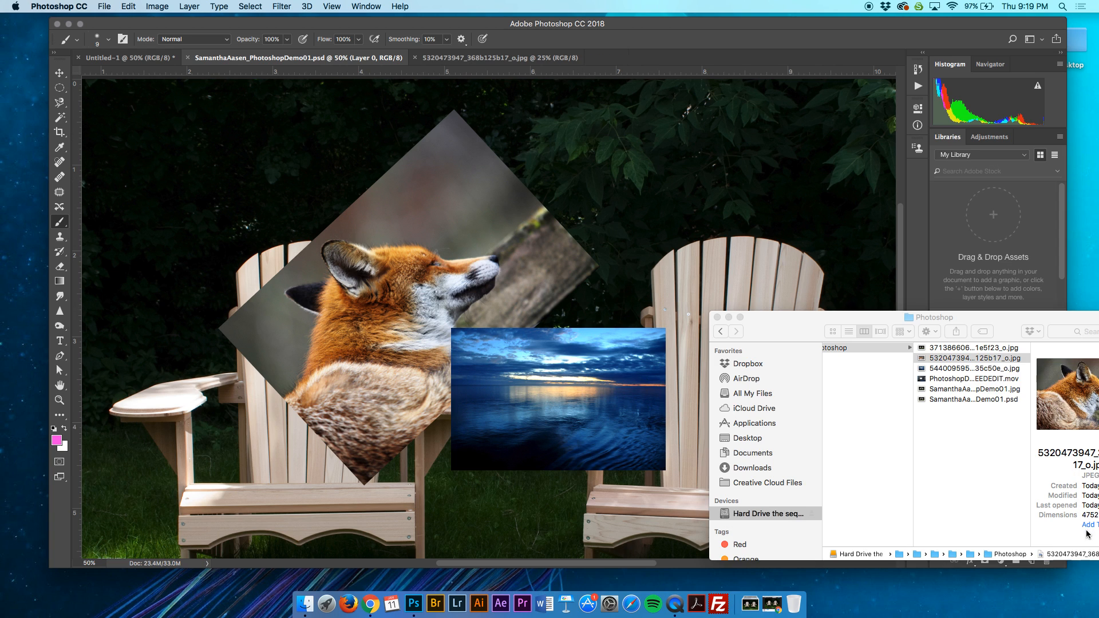
left_click(992, 389)
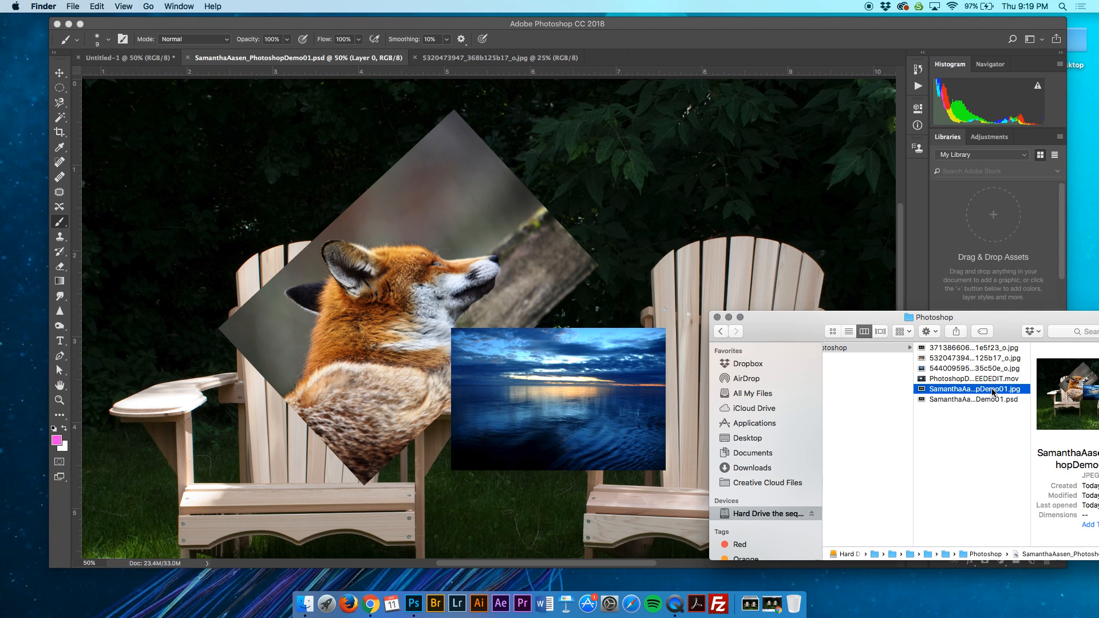
key("space")
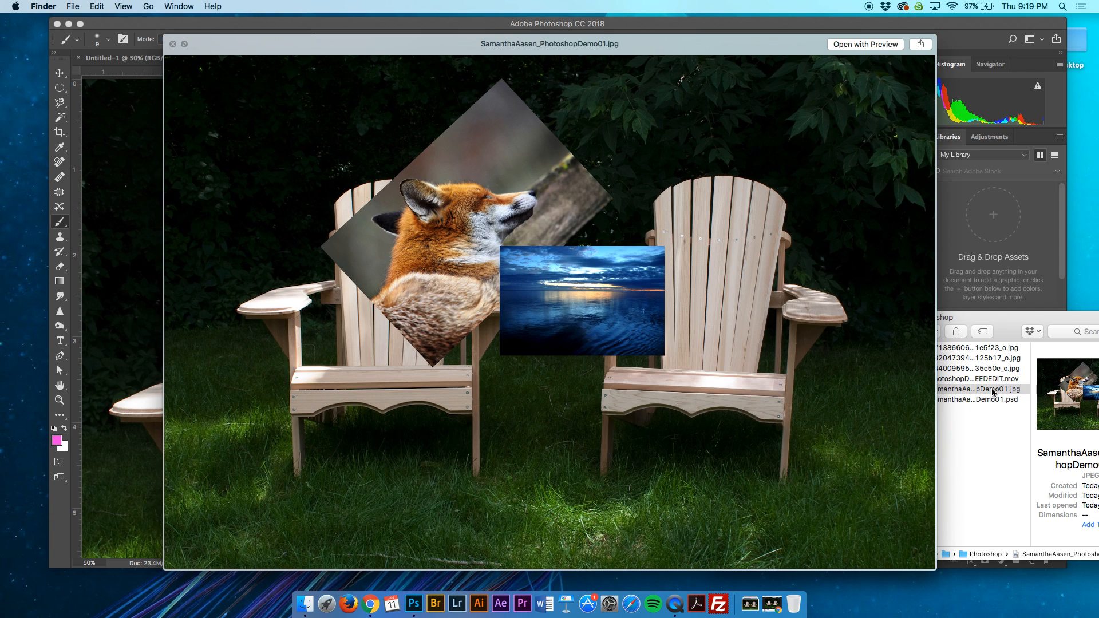
key("space")
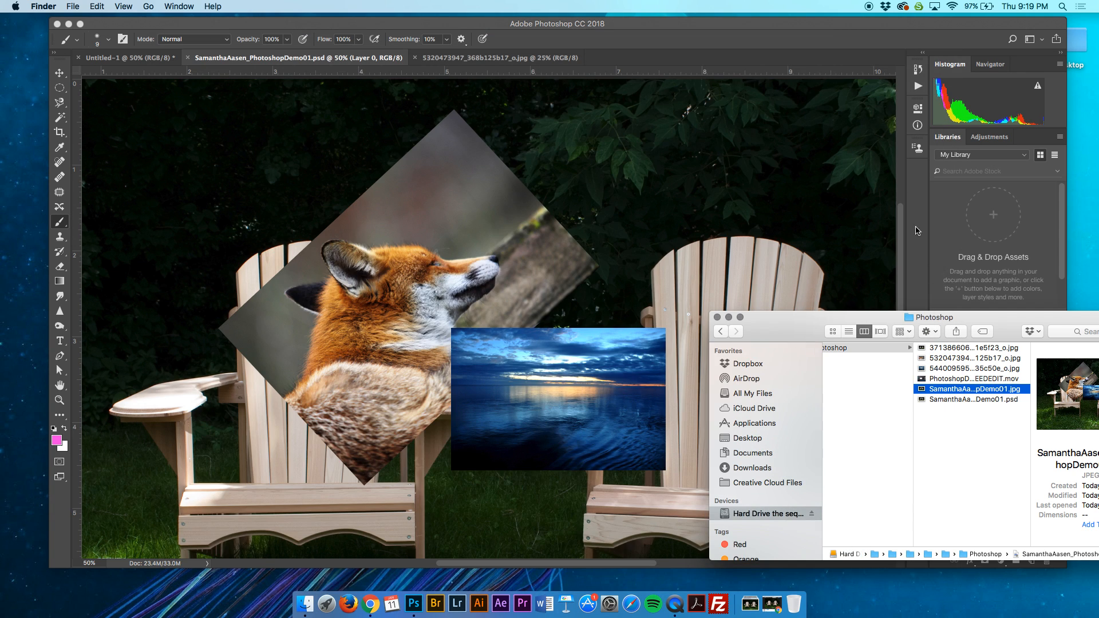
left_click(847, 38)
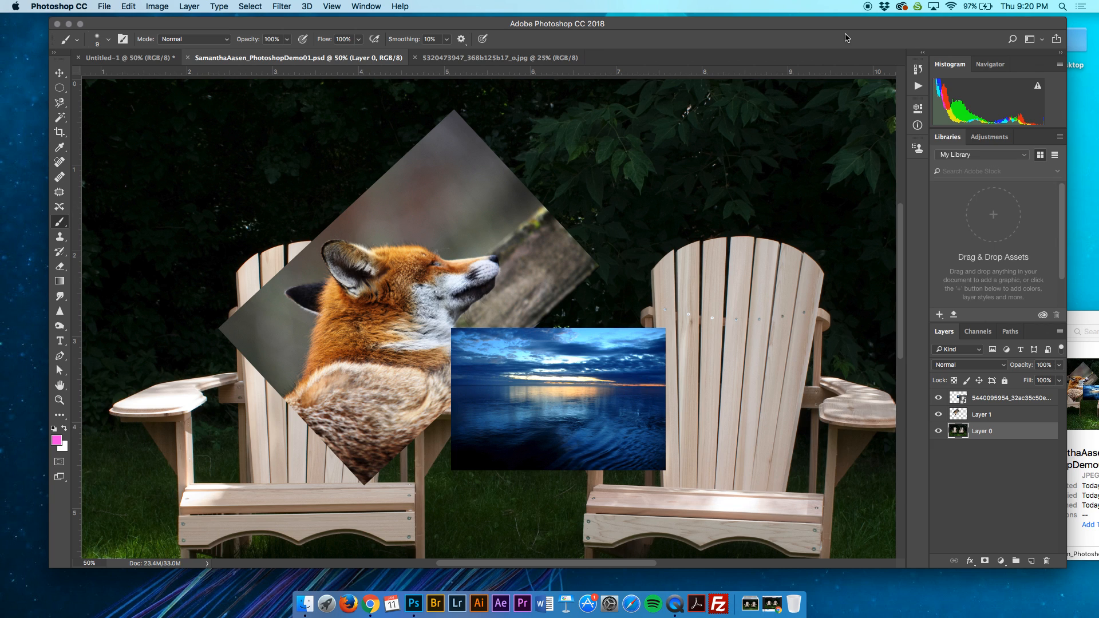